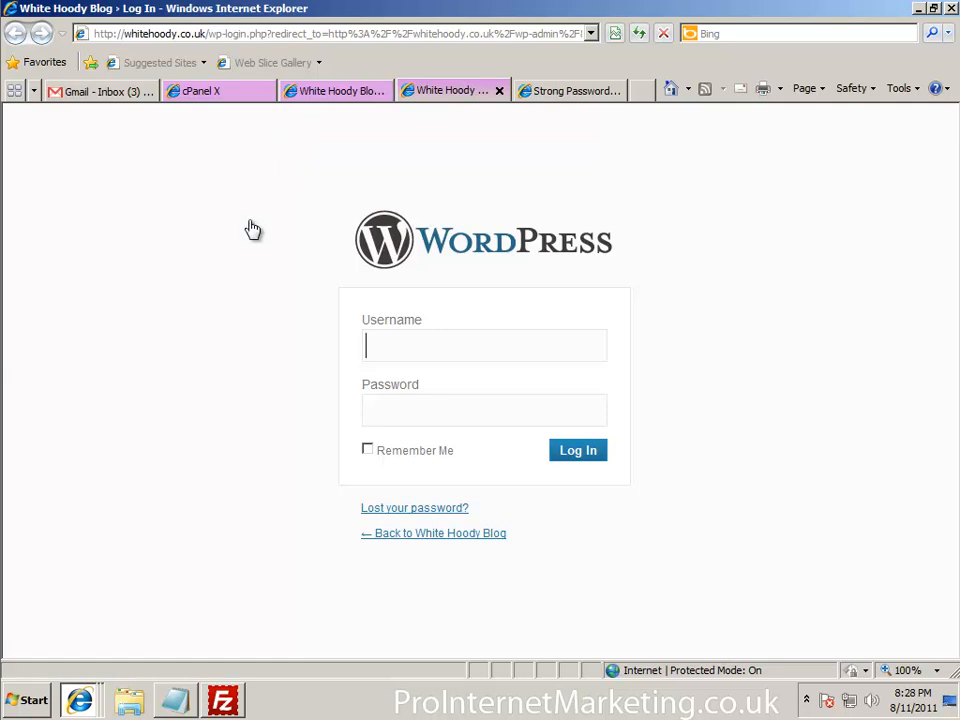
Step: Look up the generated strong password for the blog's admin login
click(568, 91)
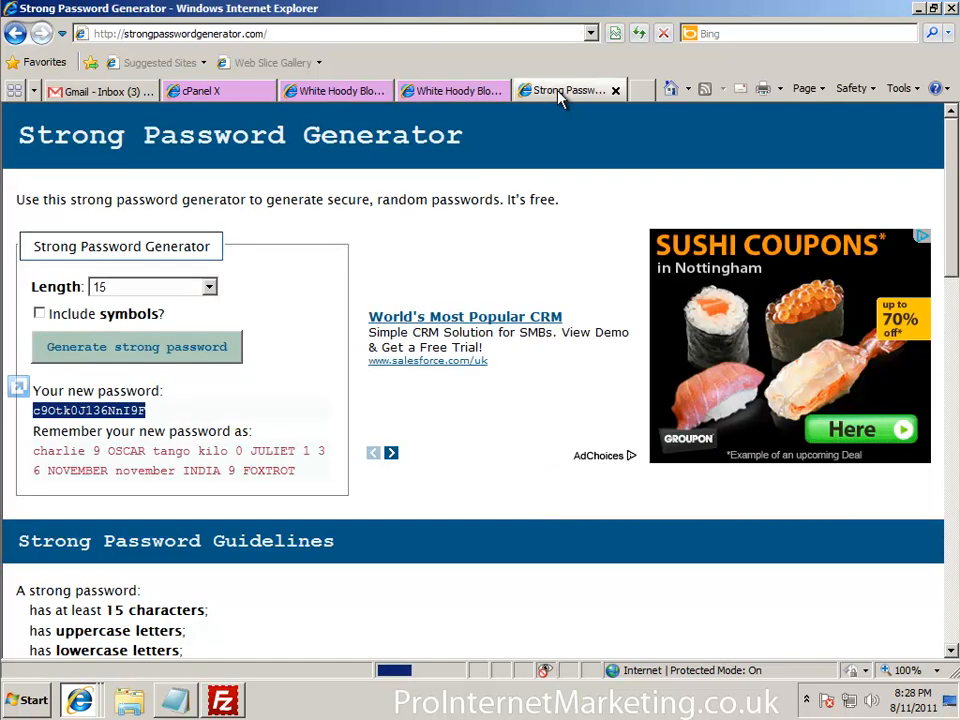
Step: Log in as admin with the pasted generated password and Remember Me ticked
click(452, 91)
text(admin)
key(Tab)
key(ctrl+v)
click(414, 459)
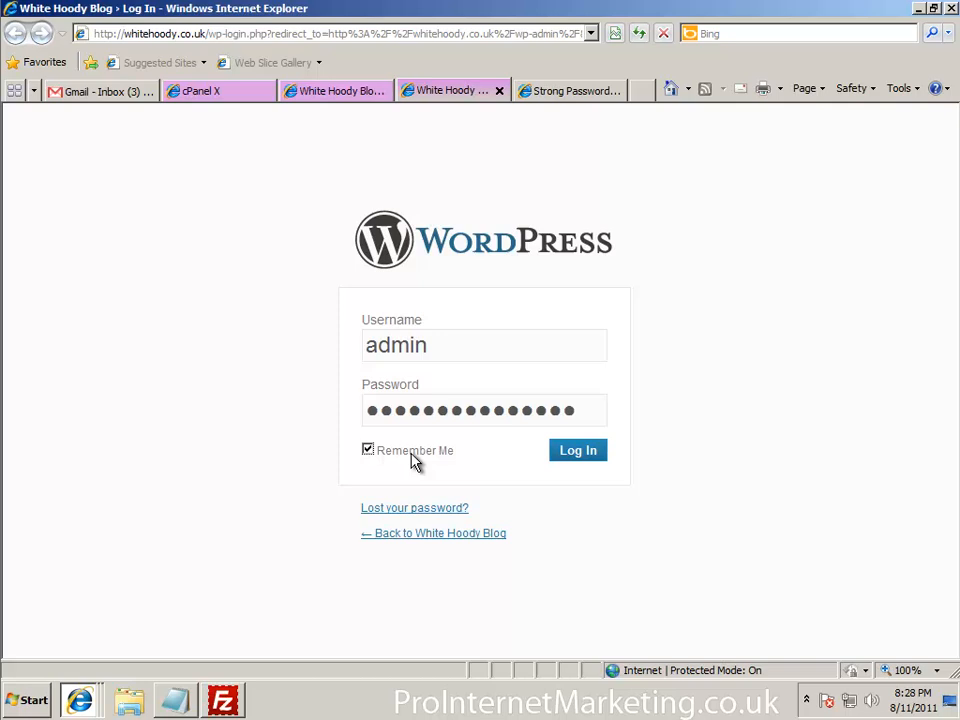
click(580, 461)
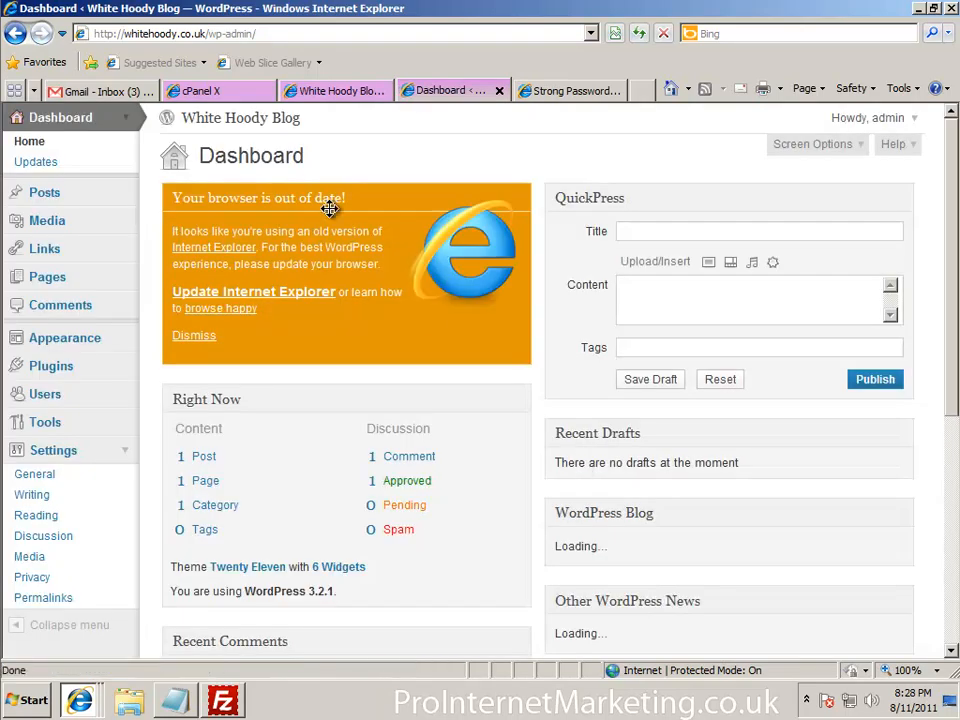
Step: Dismiss the outdated-browser warning and scroll through the Dashboard overview
click(196, 337)
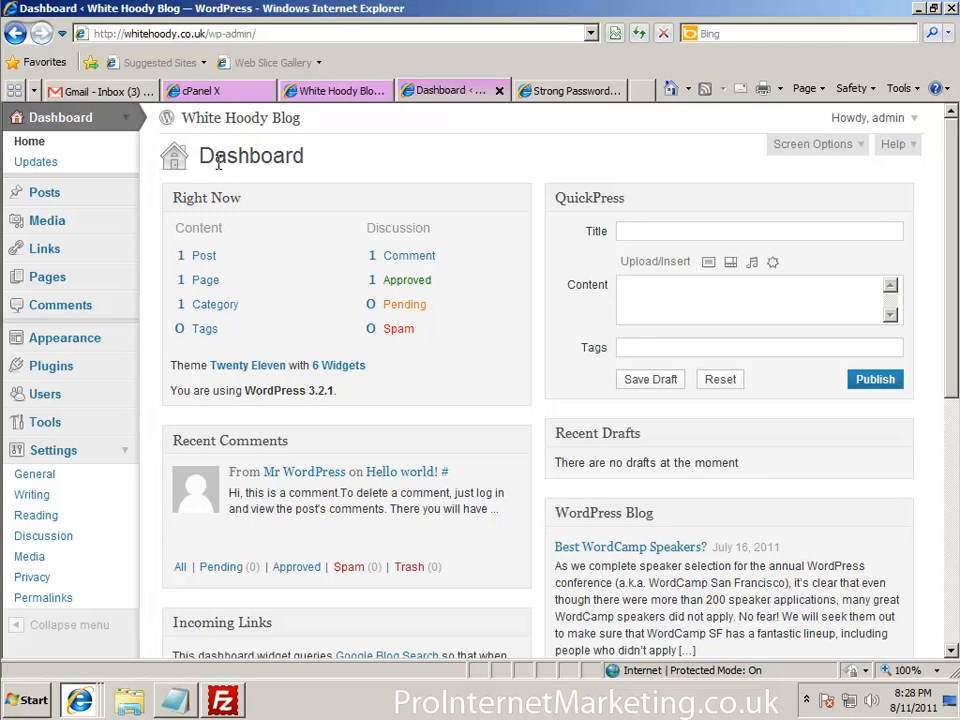
scroll(227, 216, down, 8)
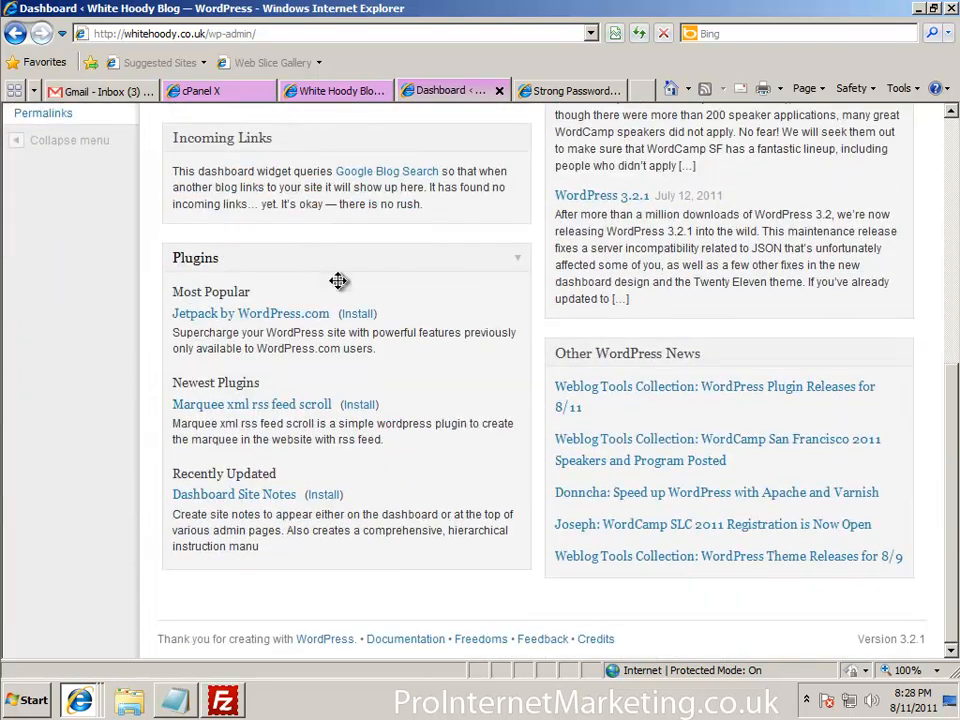
shift+click(880, 638)
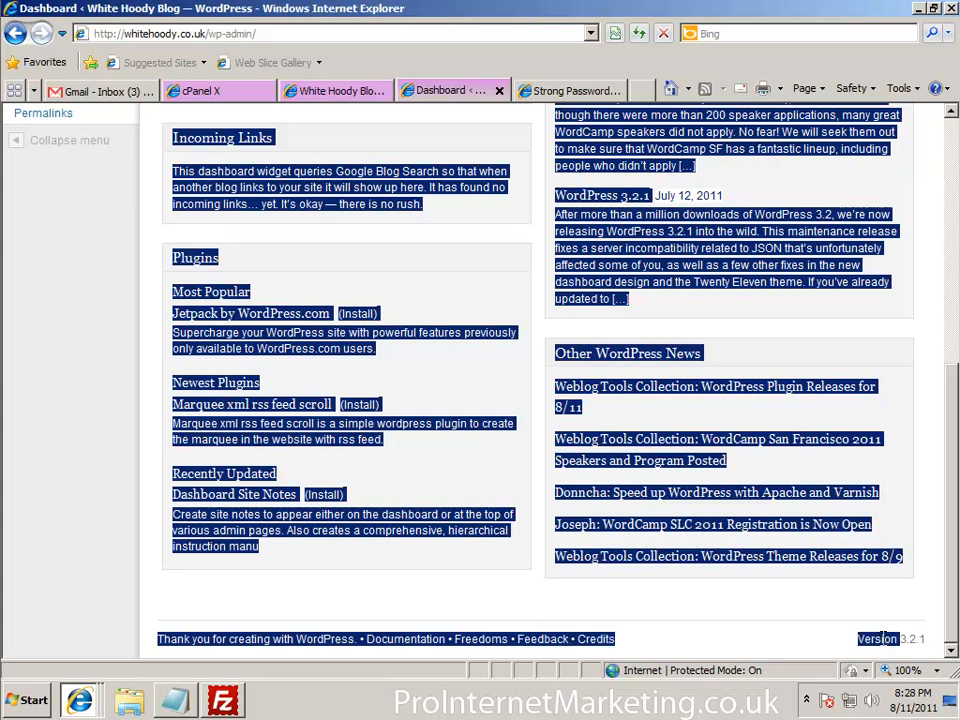
click(695, 477)
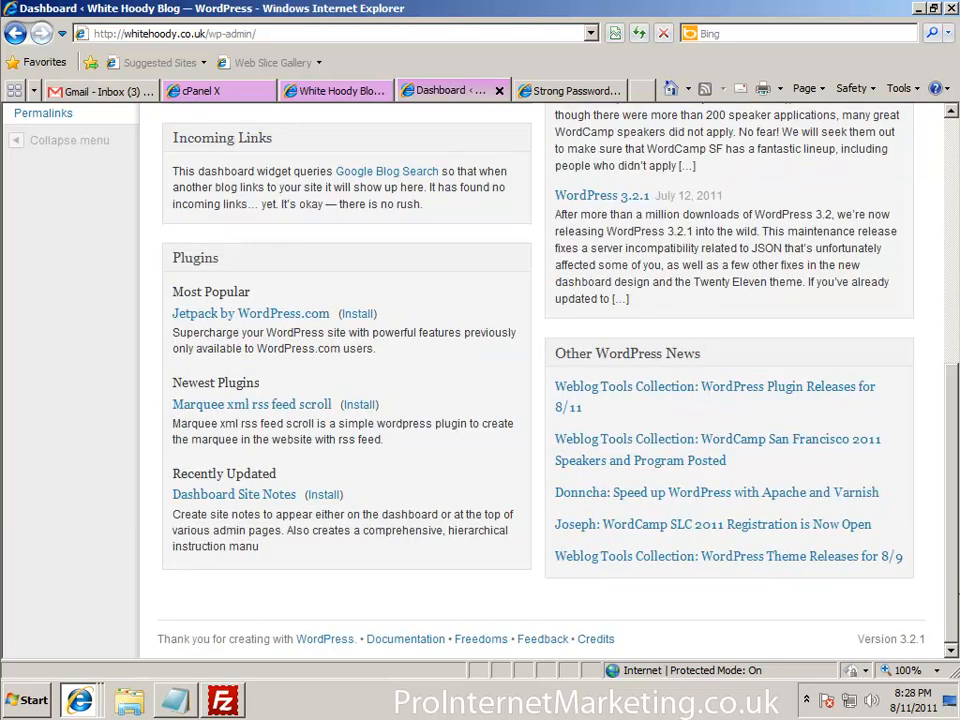
drag(950, 620, 955, 376)
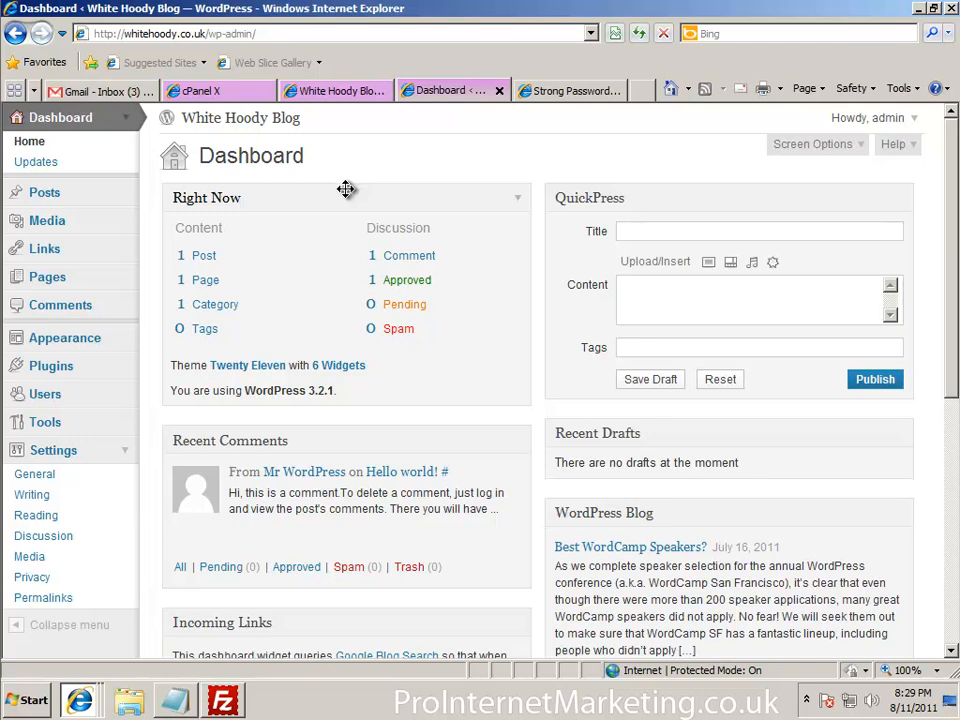
click(548, 92)
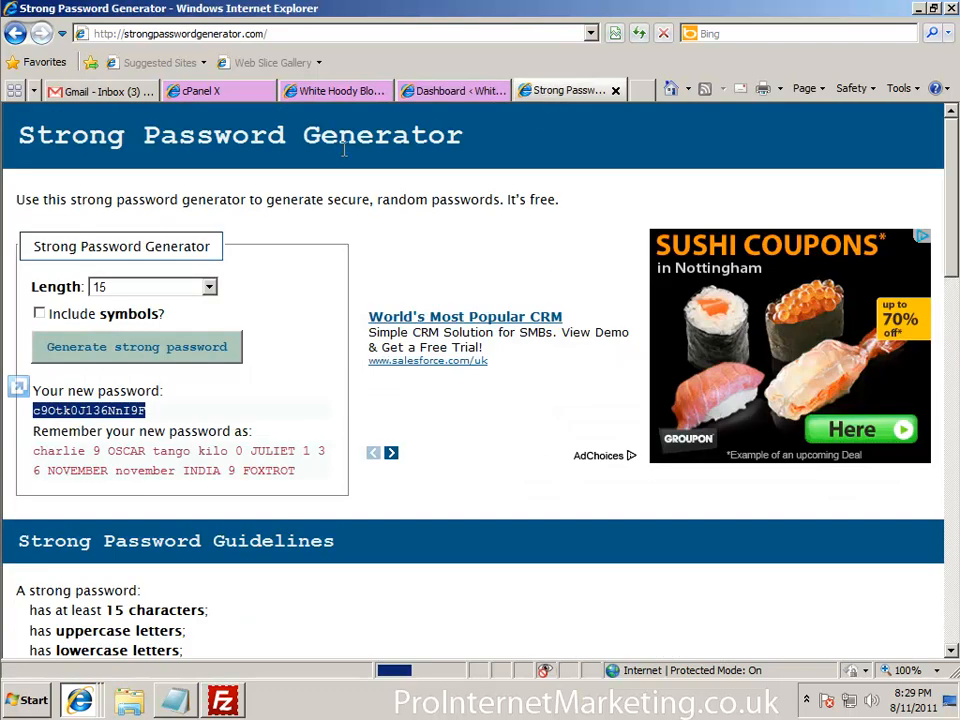
click(456, 98)
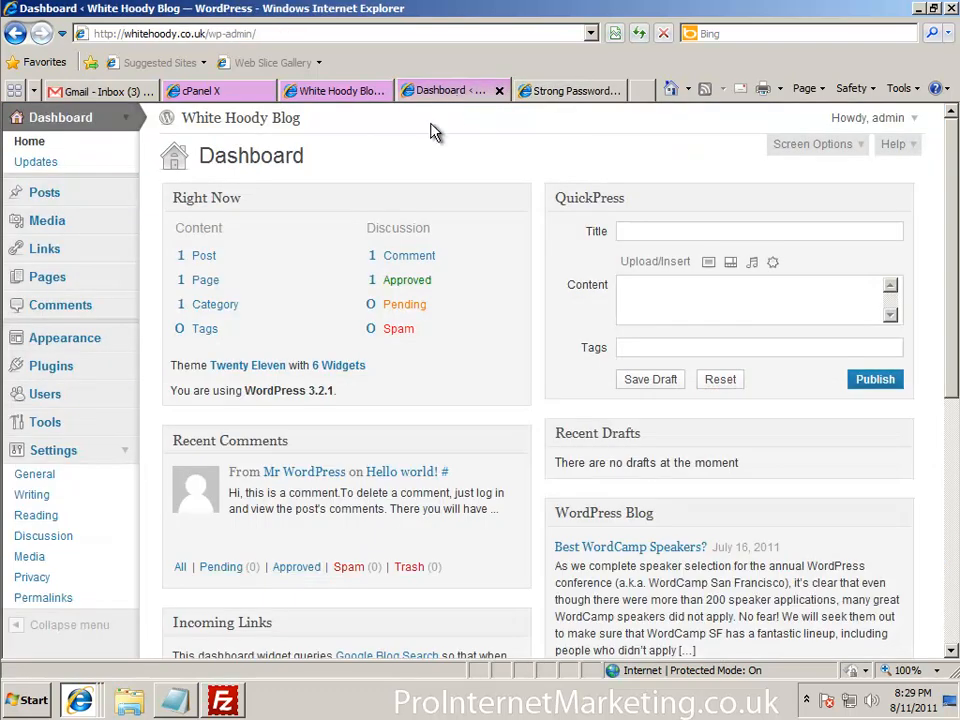
click(345, 92)
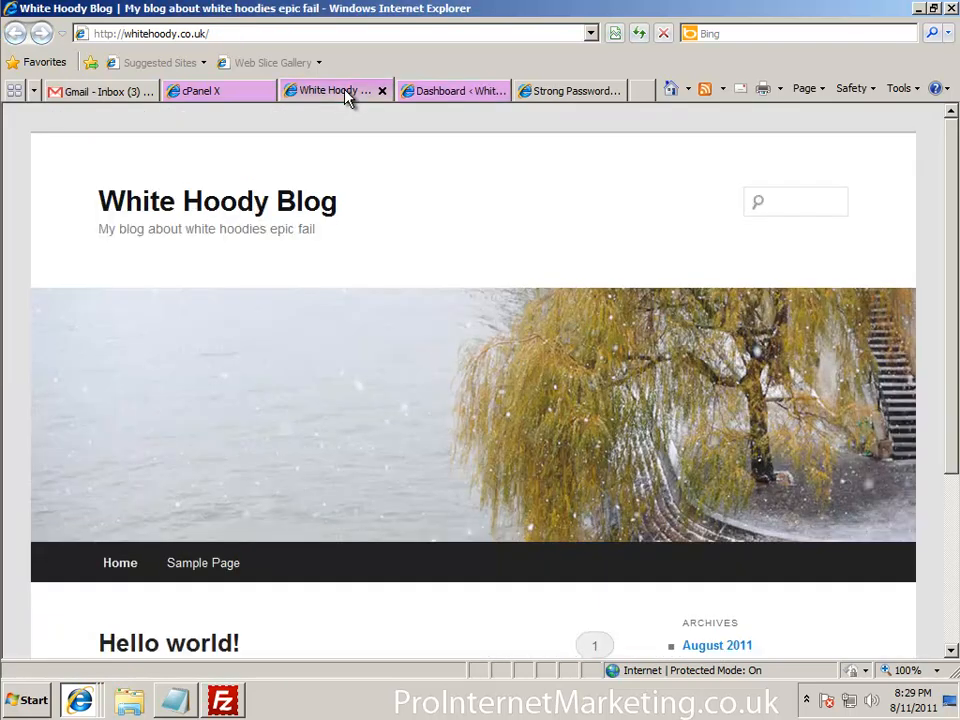
scroll(402, 400, down, 5)
scroll(401, 401, up, 5)
click(447, 90)
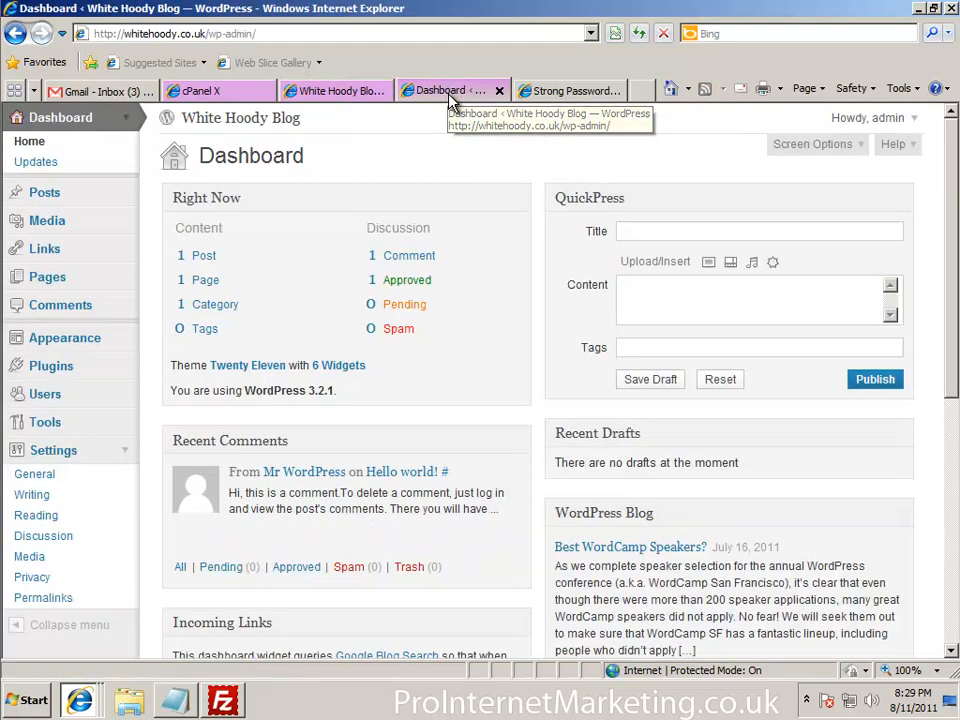
click(335, 90)
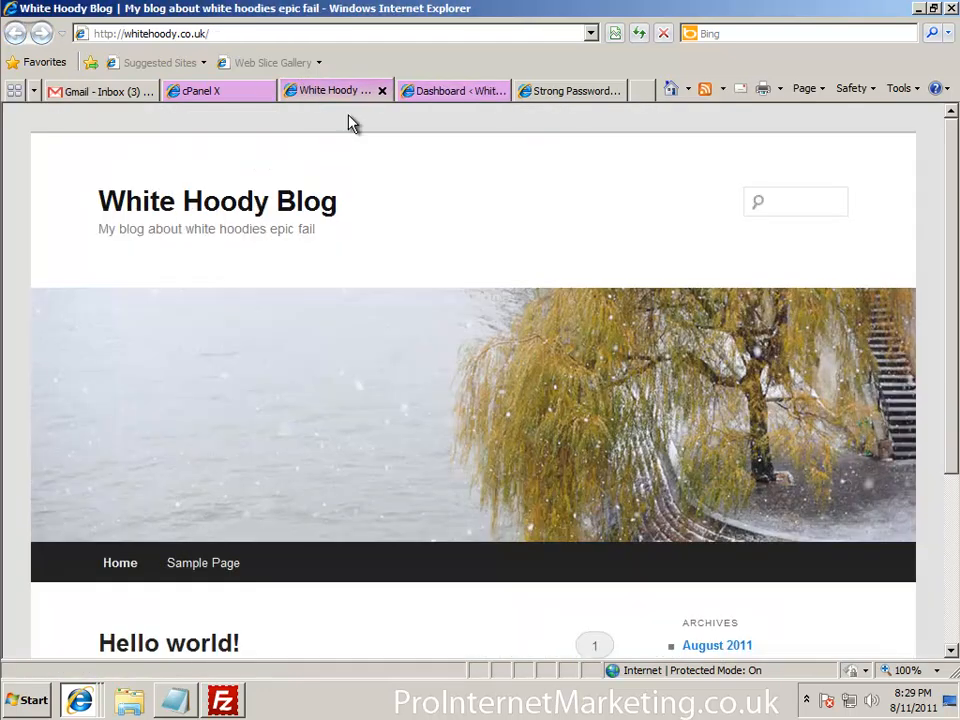
click(639, 33)
click(449, 92)
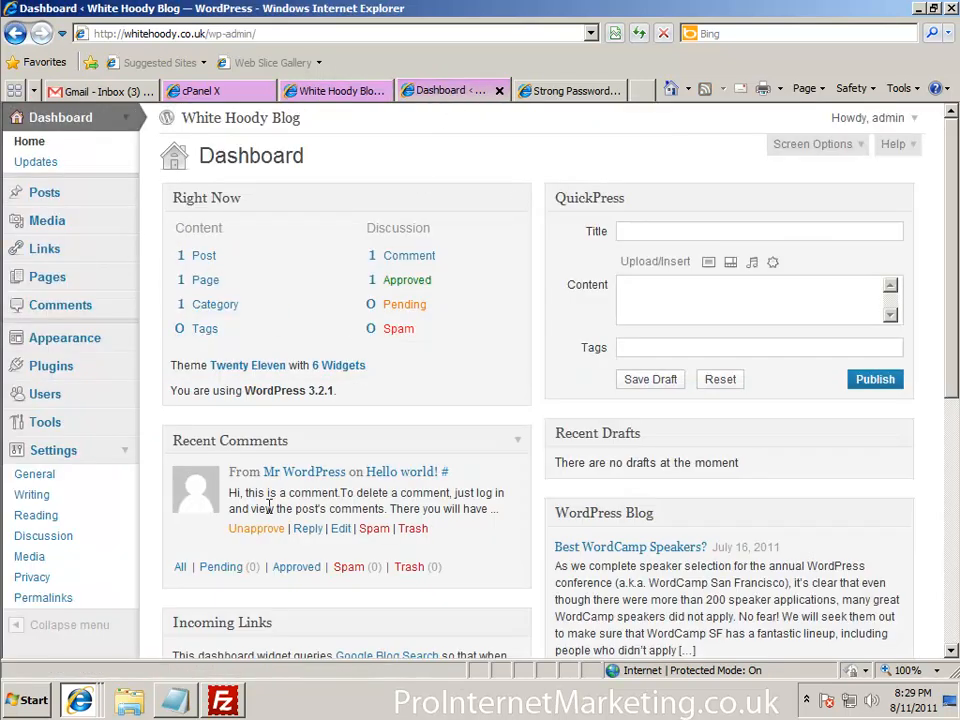
click(336, 92)
scroll(381, 482, down, 5)
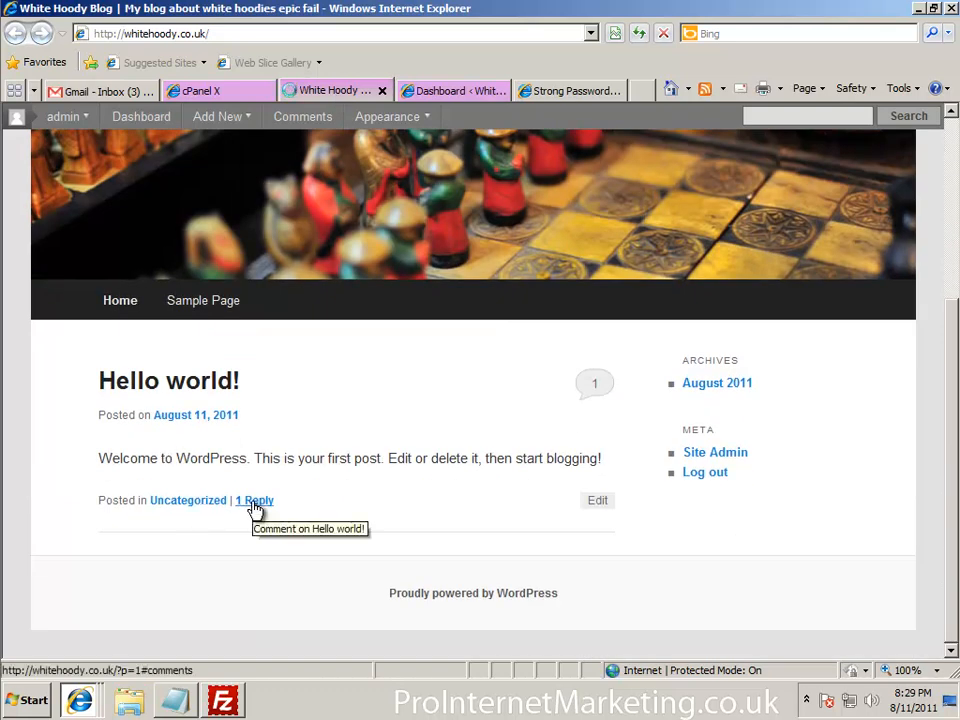
click(254, 502)
scroll(294, 406, up, 3)
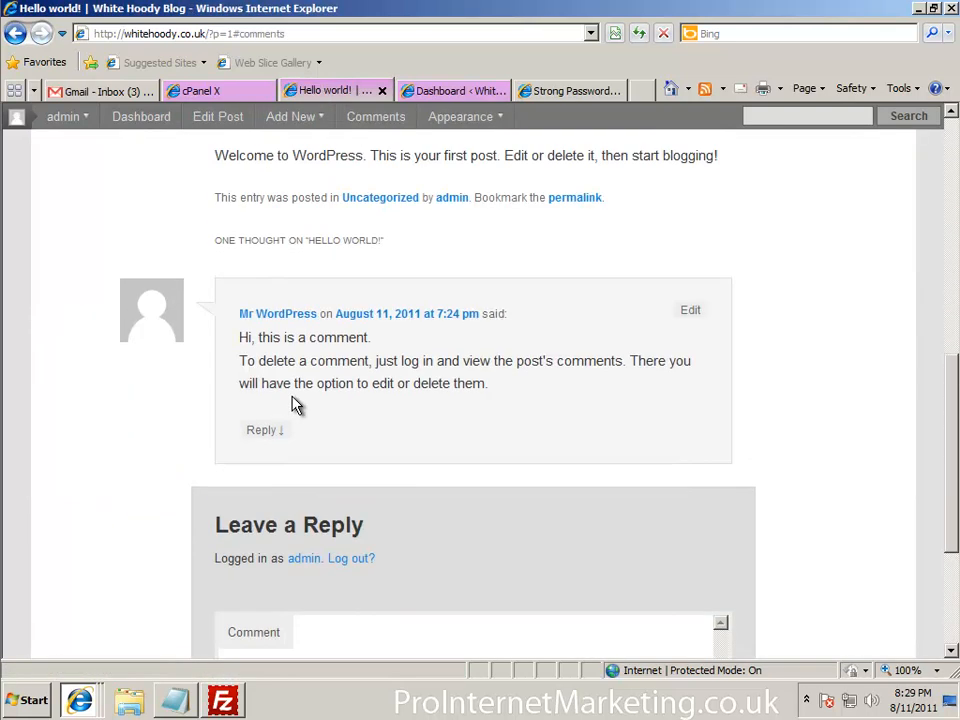
scroll(426, 281, up, 3)
click(455, 92)
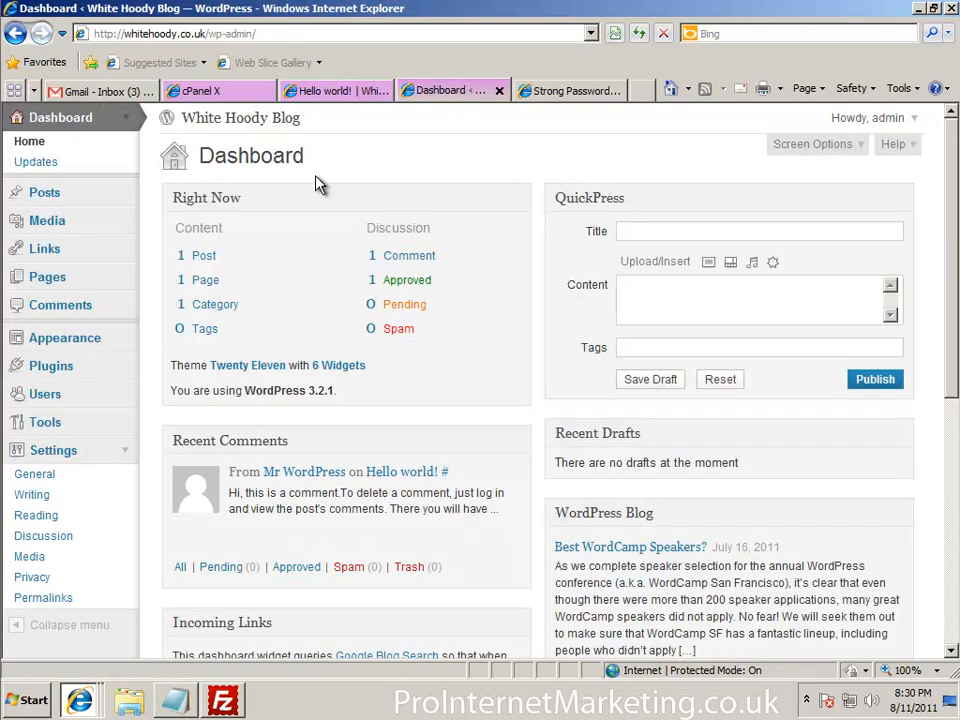
click(124, 194)
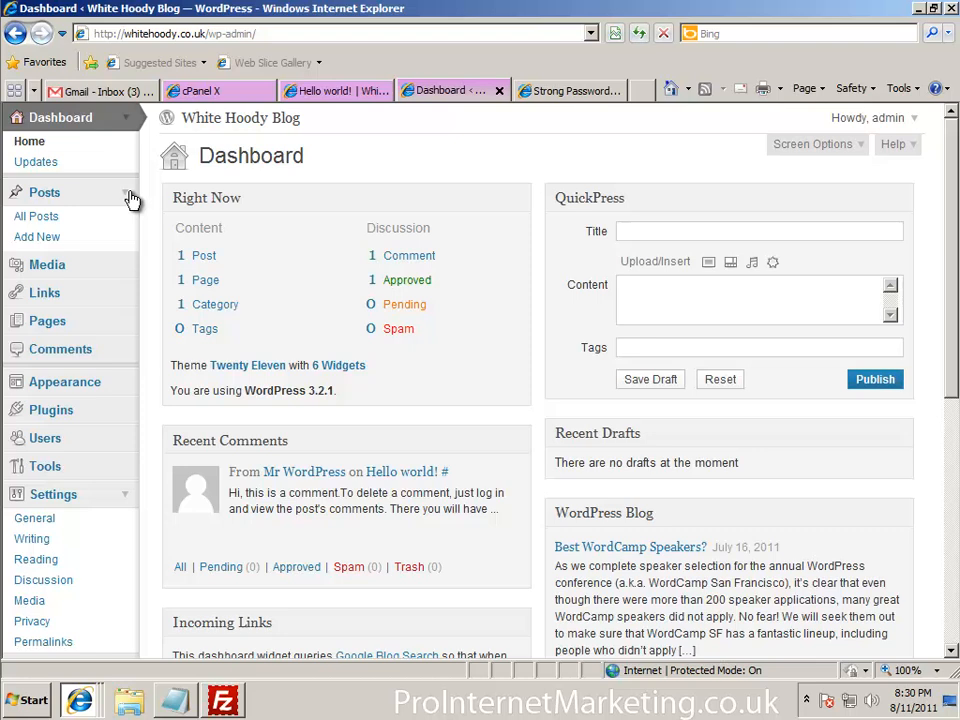
Step: Trash the Hello world! post, then delete it permanently from the Trash
click(79, 222)
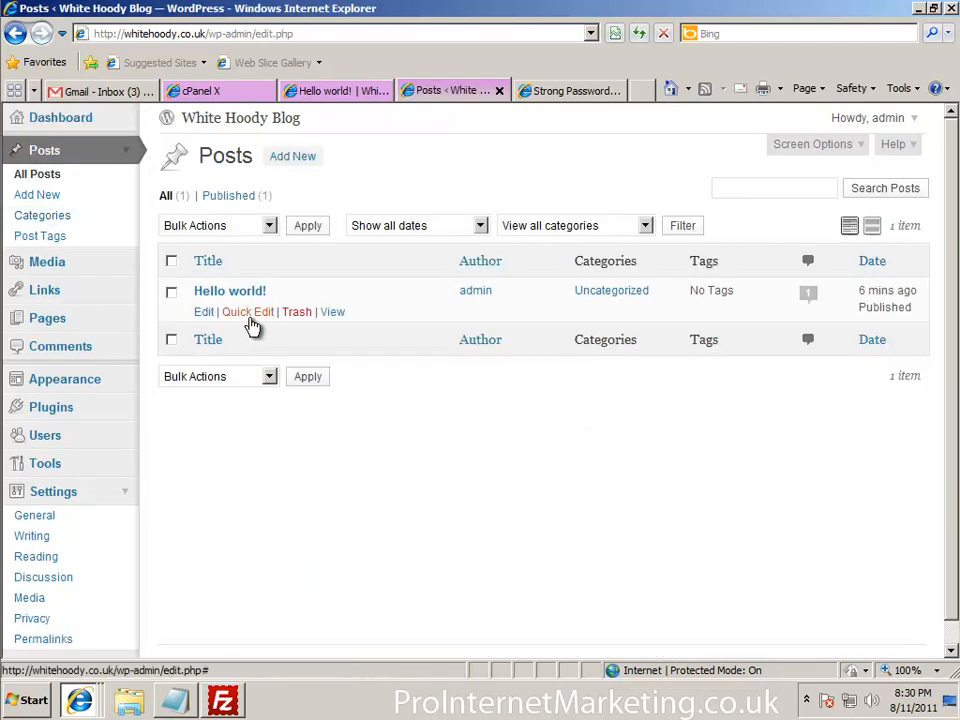
click(295, 313)
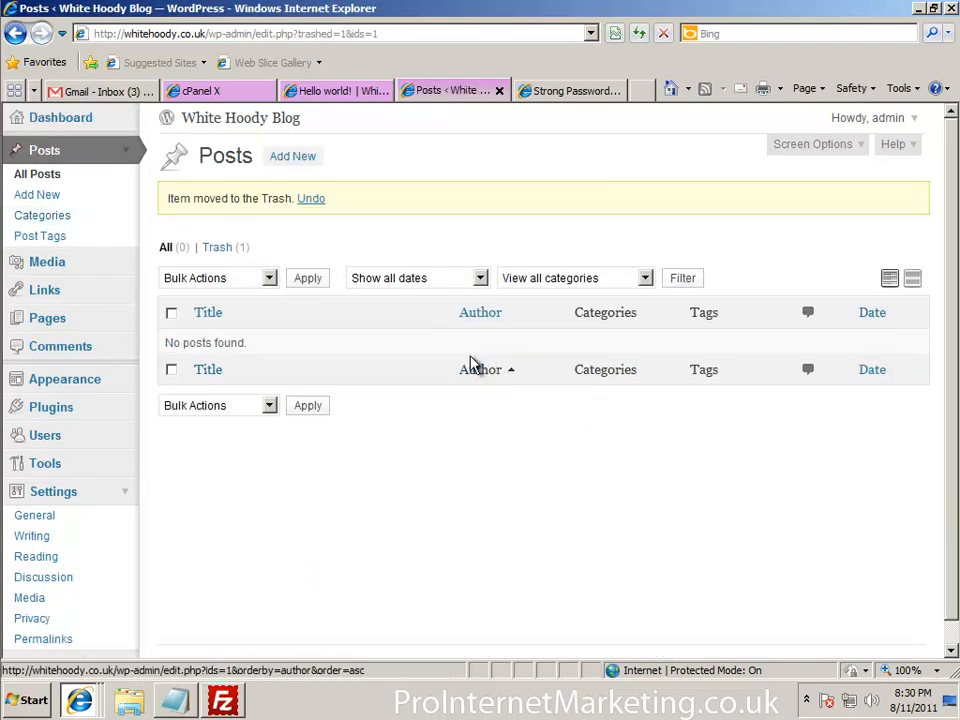
click(222, 249)
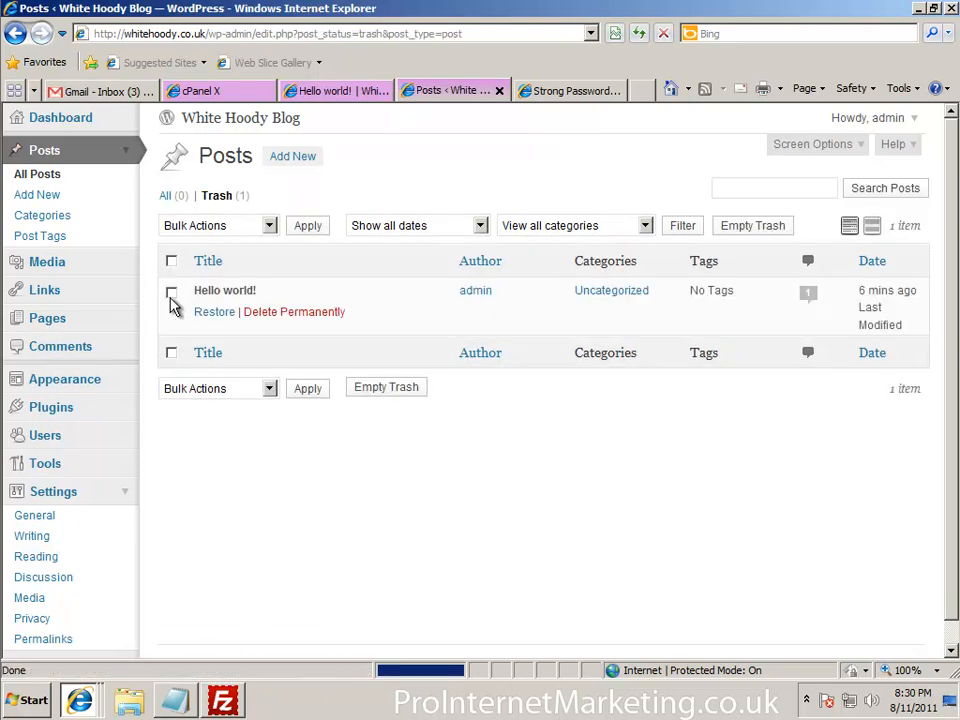
click(172, 293)
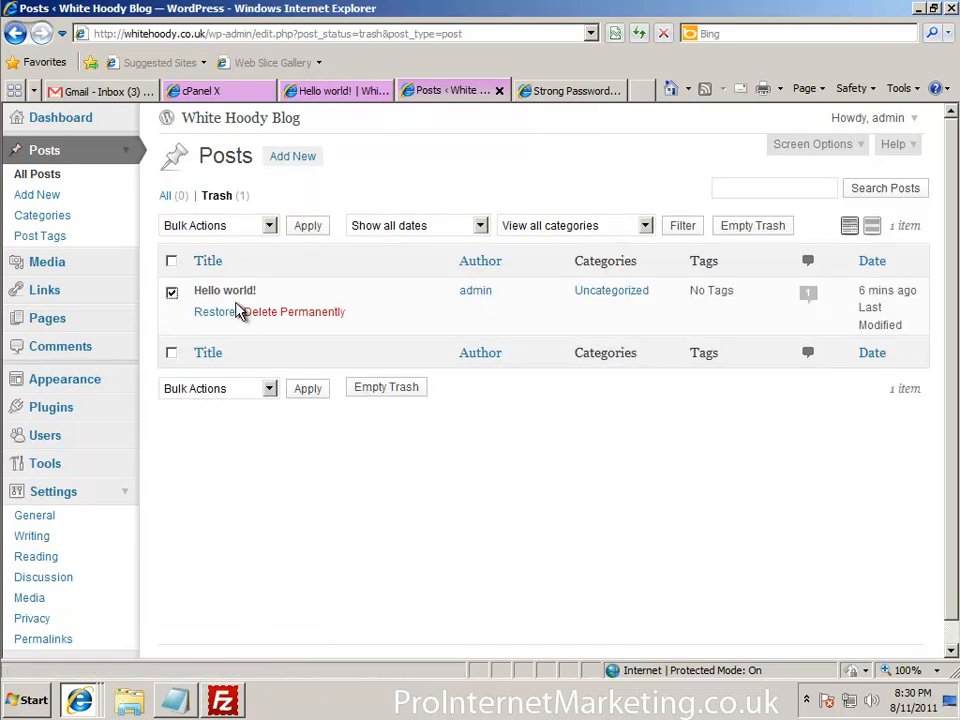
click(230, 228)
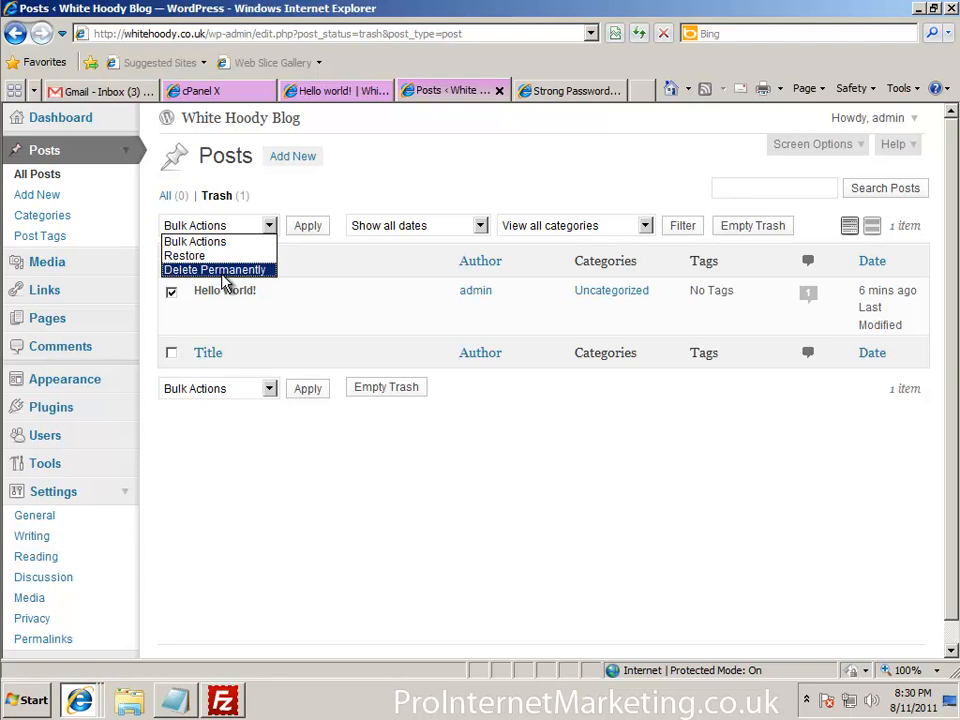
click(224, 270)
click(172, 261)
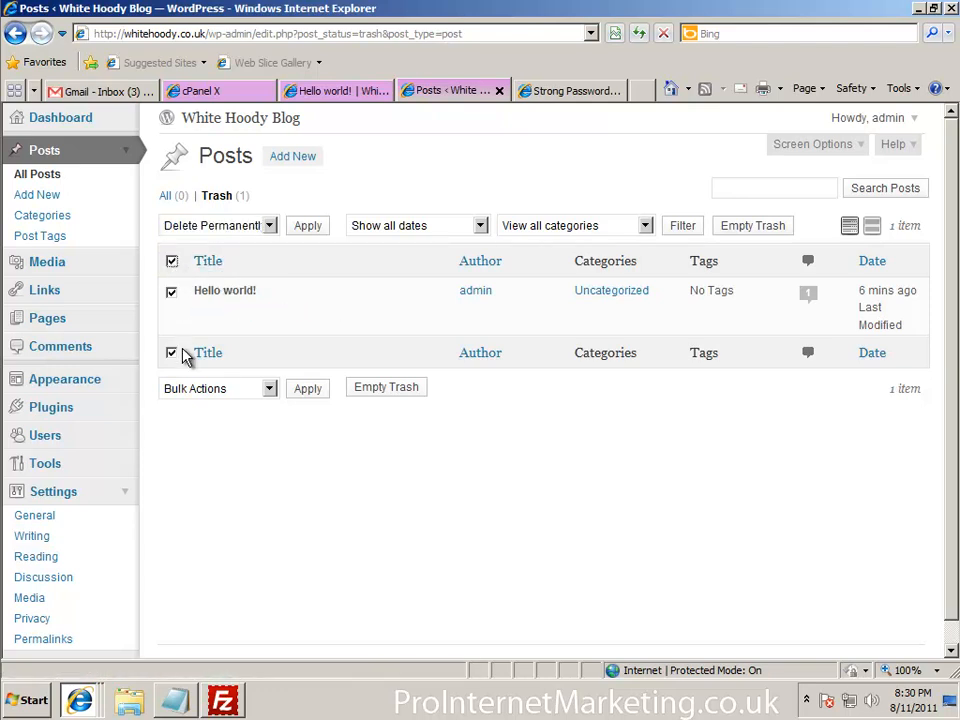
click(308, 227)
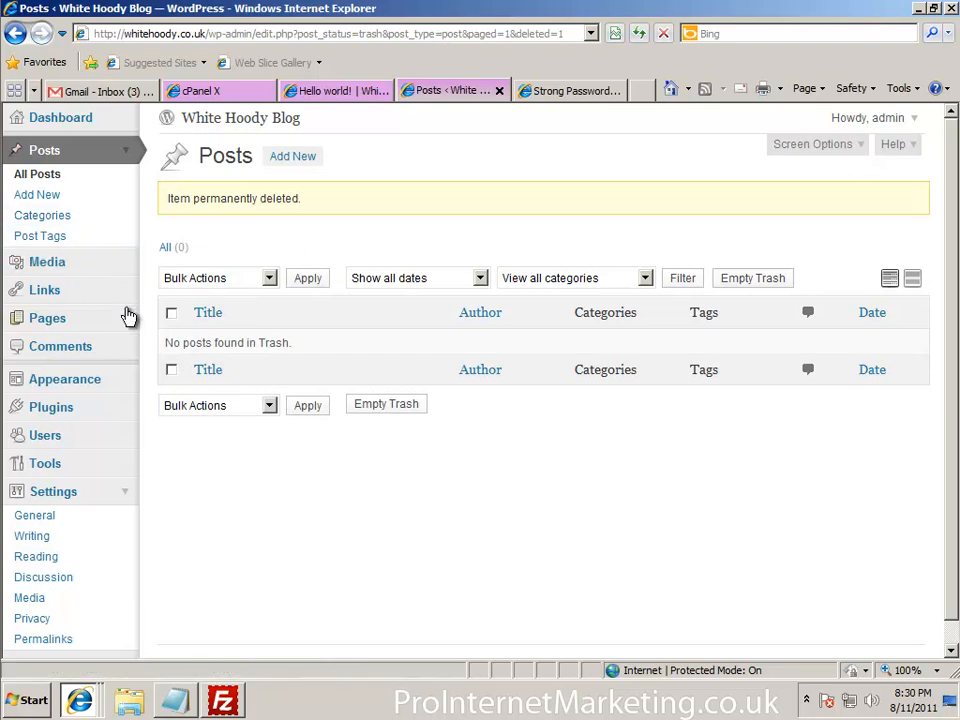
click(73, 356)
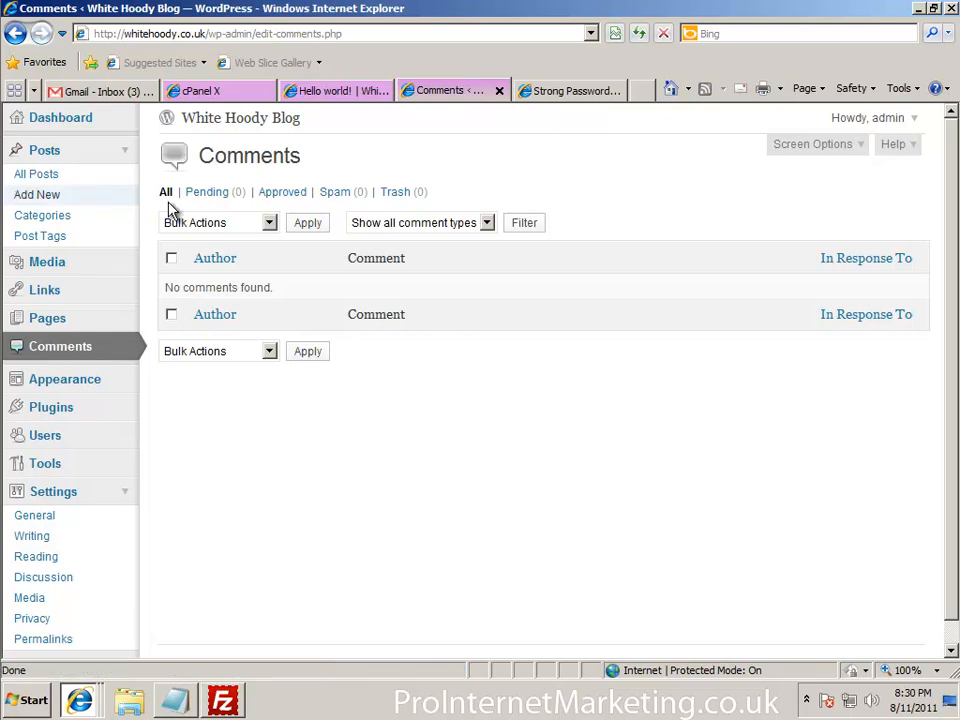
click(332, 91)
click(640, 38)
scroll(231, 236, up, 3)
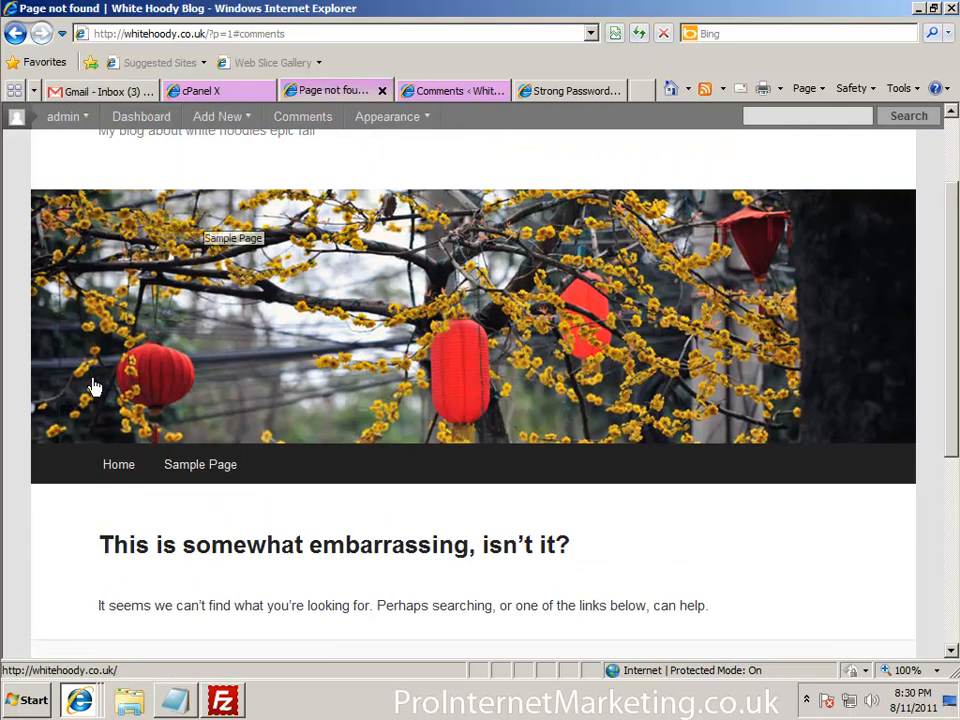
click(106, 470)
scroll(409, 315, down, 5)
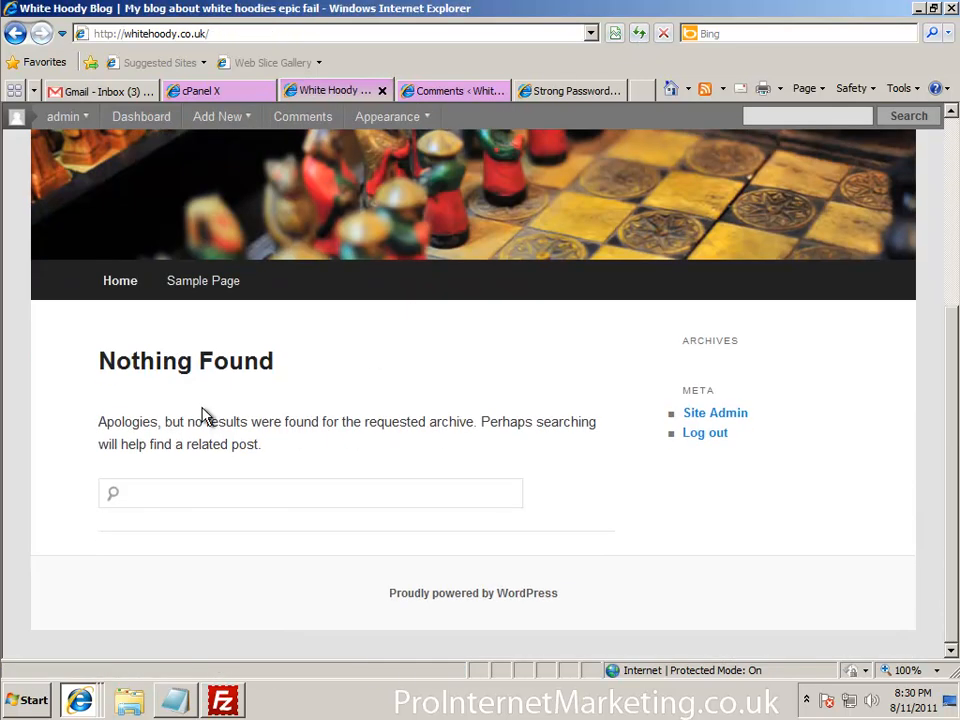
click(457, 92)
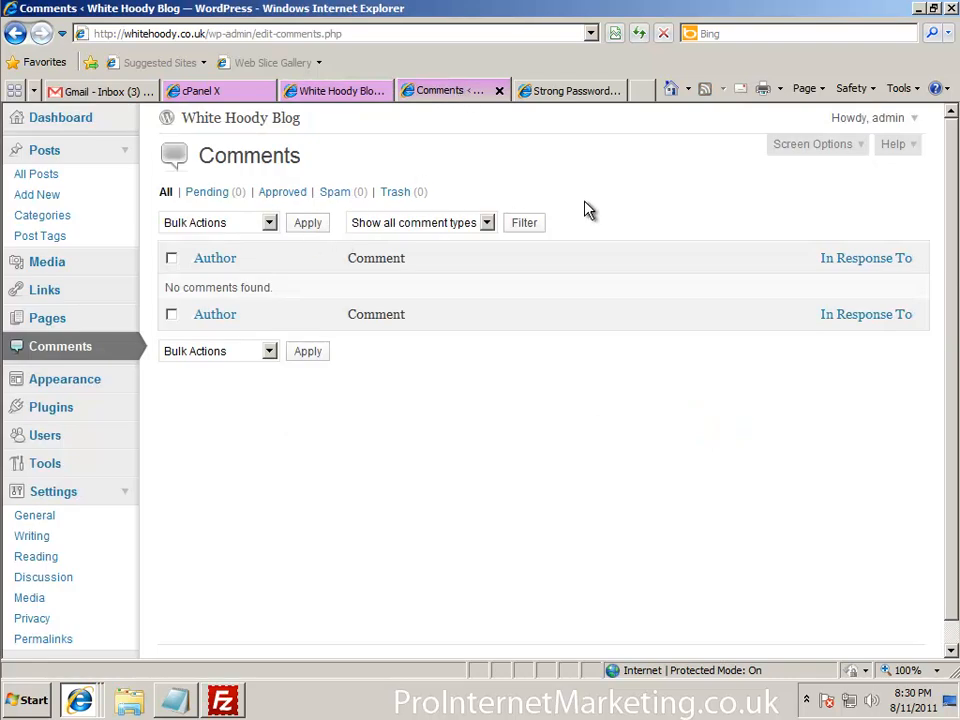
Step: Edit Uncategorized, changing its name to White Hoodies and slug to white-hoodies, and update
click(78, 219)
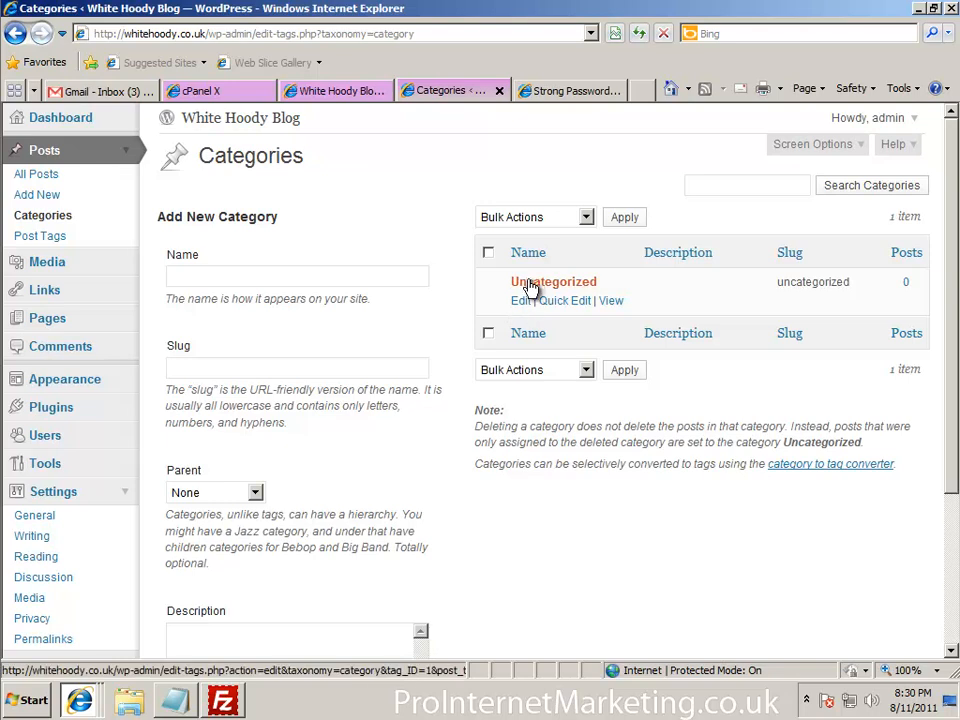
click(521, 303)
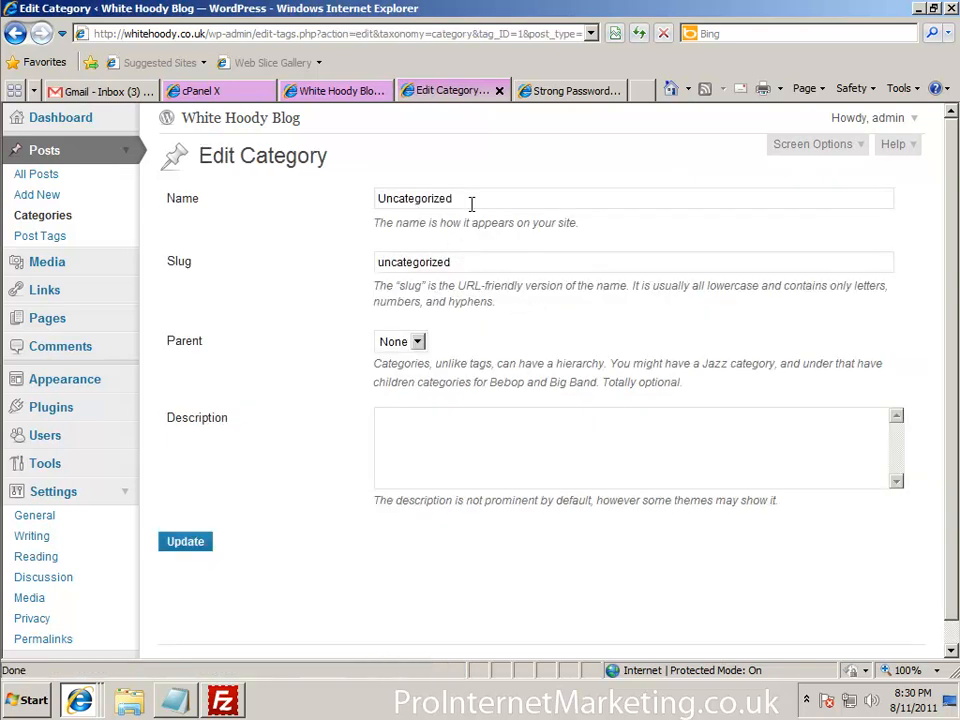
drag(462, 199, 298, 199)
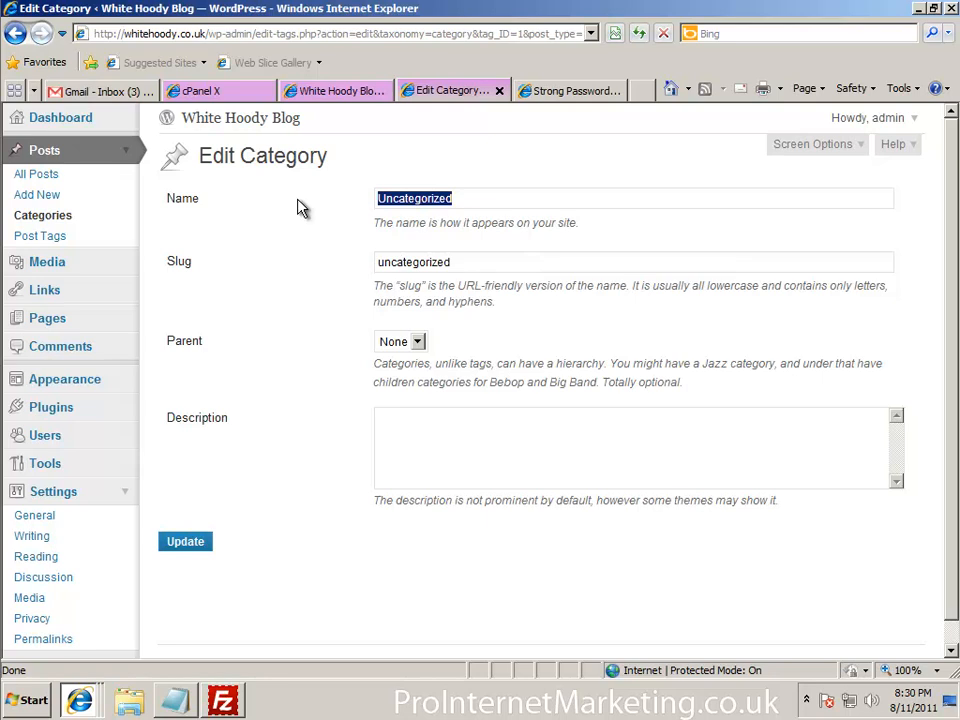
text(White Hoodie)
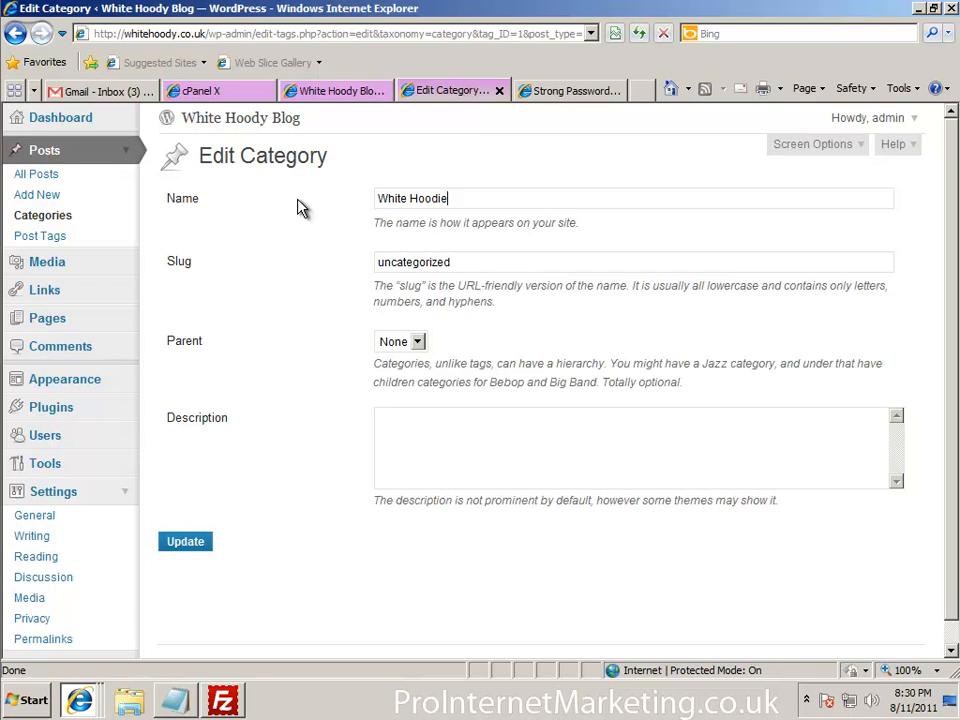
text(s)
key(Tab)
text(white-hoodi)
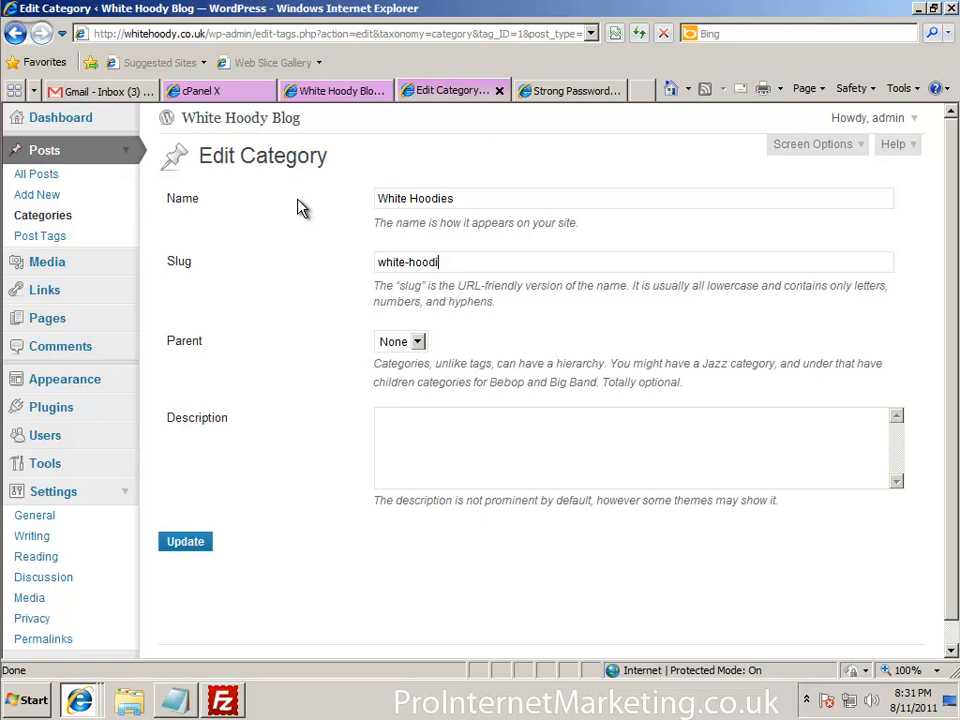
text(es)
click(190, 545)
click(194, 546)
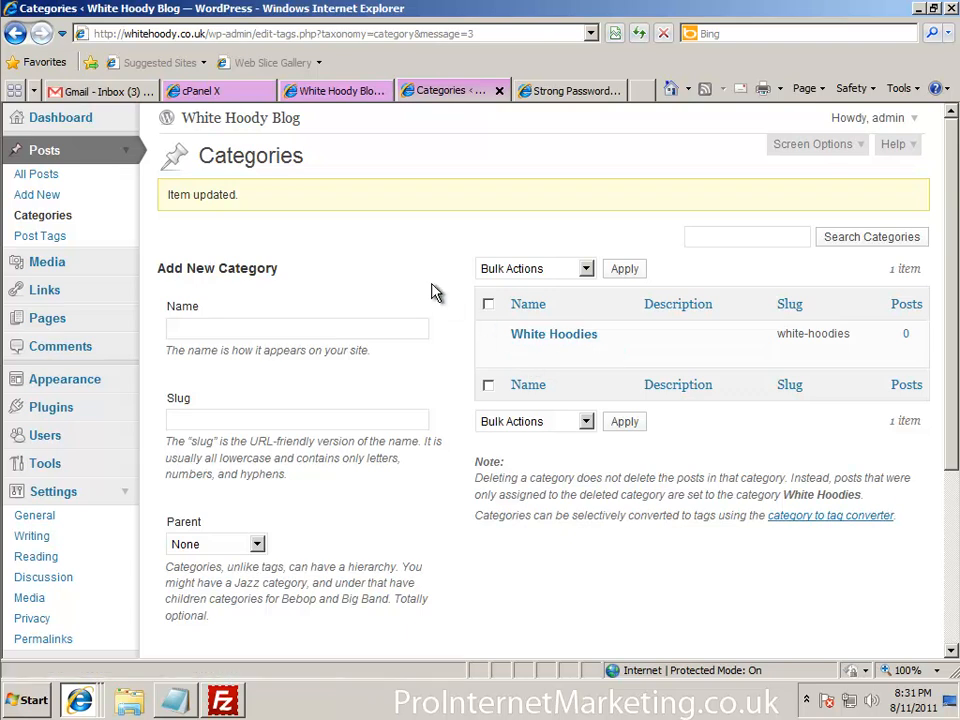
scroll(110, 340, down, 2)
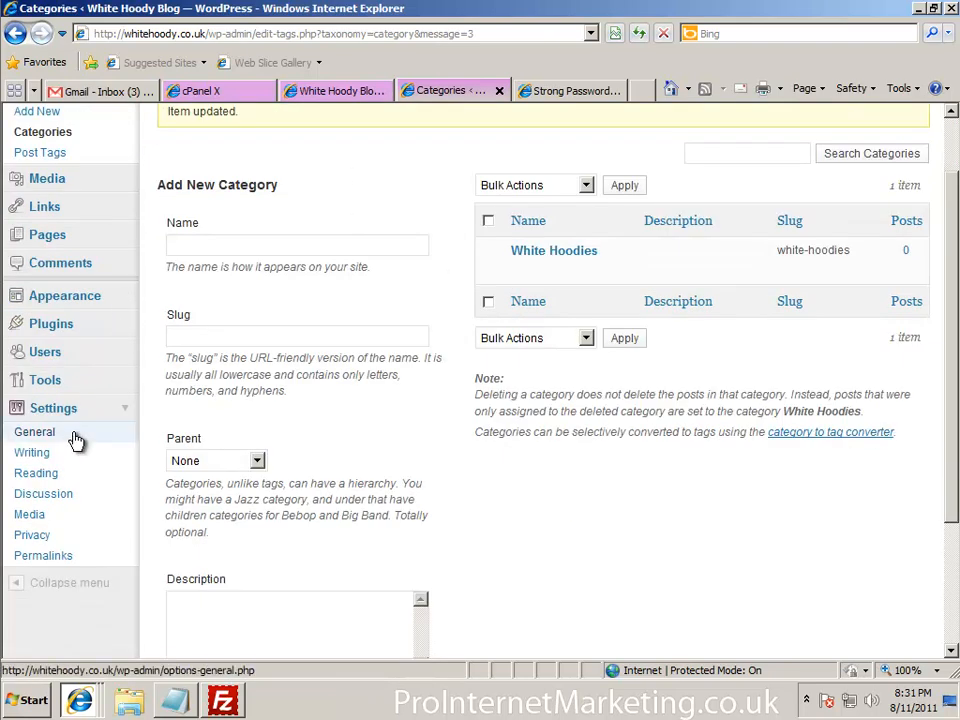
Step: Choose date format 08/11/2011 (m/d/Y) and time format 7:32 PM (g:i A), then save
click(74, 436)
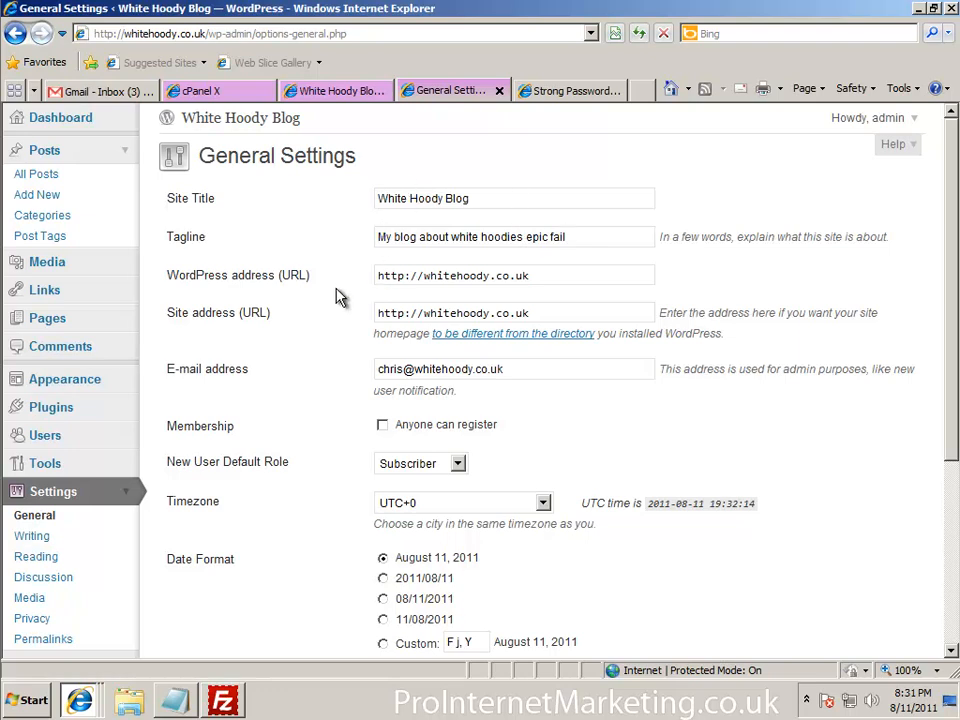
scroll(336, 296, down, 1)
scroll(400, 320, down, 1)
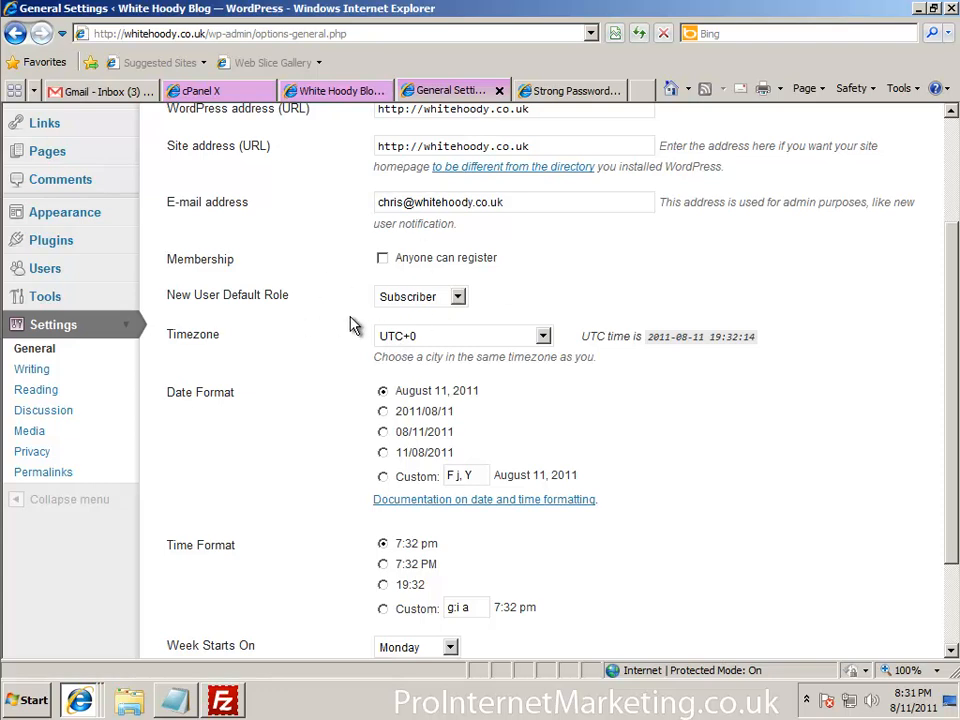
scroll(410, 340, down, 1)
click(383, 350)
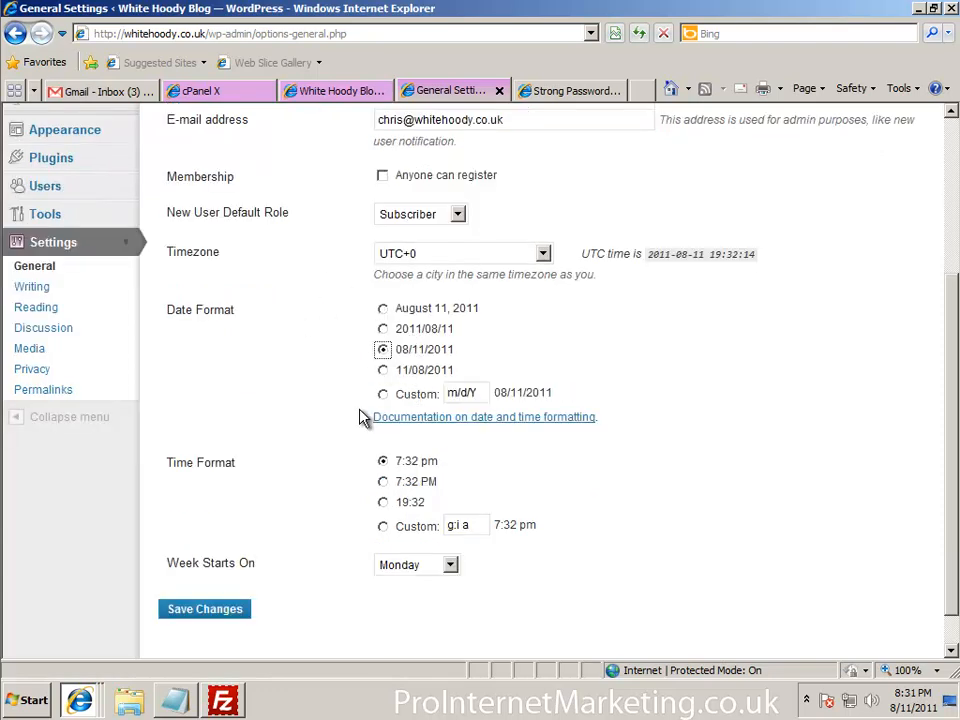
click(383, 481)
scroll(245, 392, down, 1)
click(195, 566)
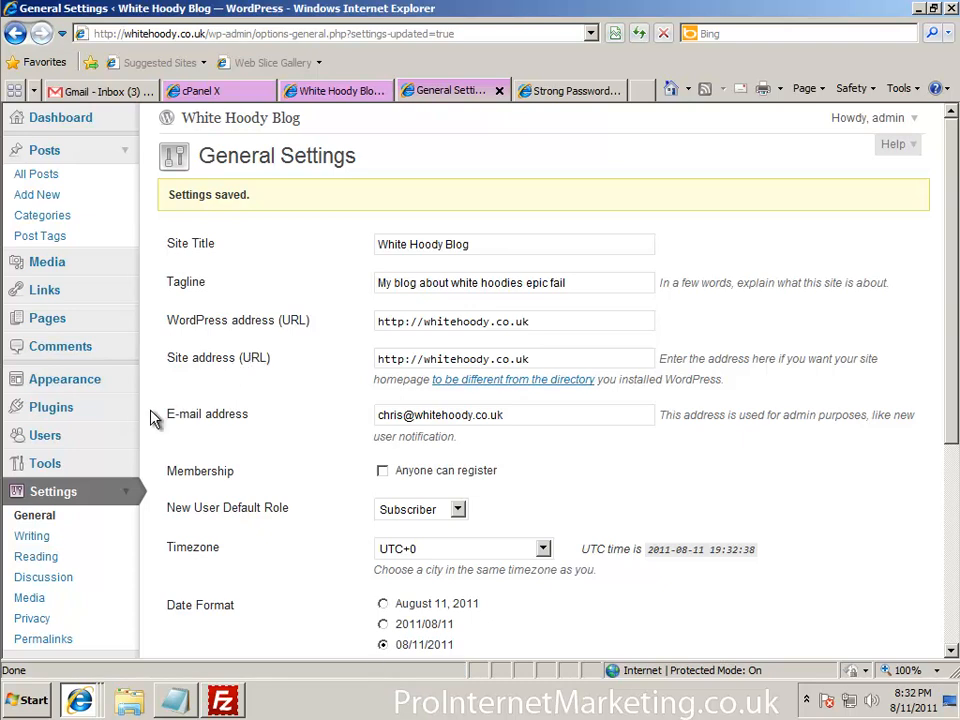
scroll(154, 418, down, 2)
scroll(154, 418, down, 3)
scroll(133, 415, up, 5)
click(121, 440)
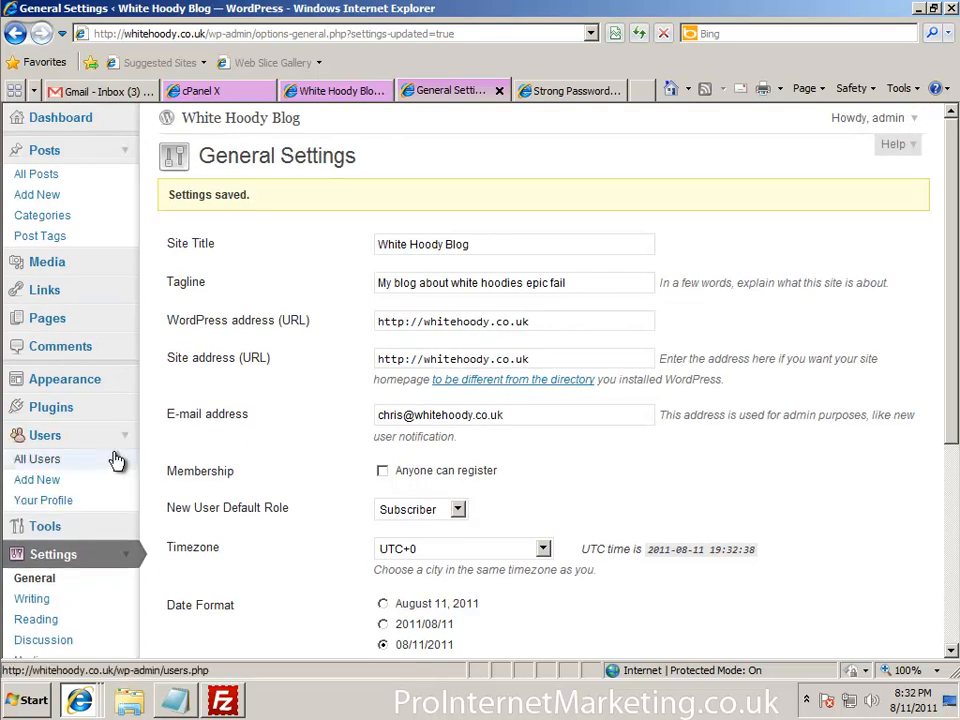
Step: In the admin user's profile, fill in first and last name and display White Hoody publicly
click(47, 459)
click(242, 311)
scroll(310, 305, down, 2)
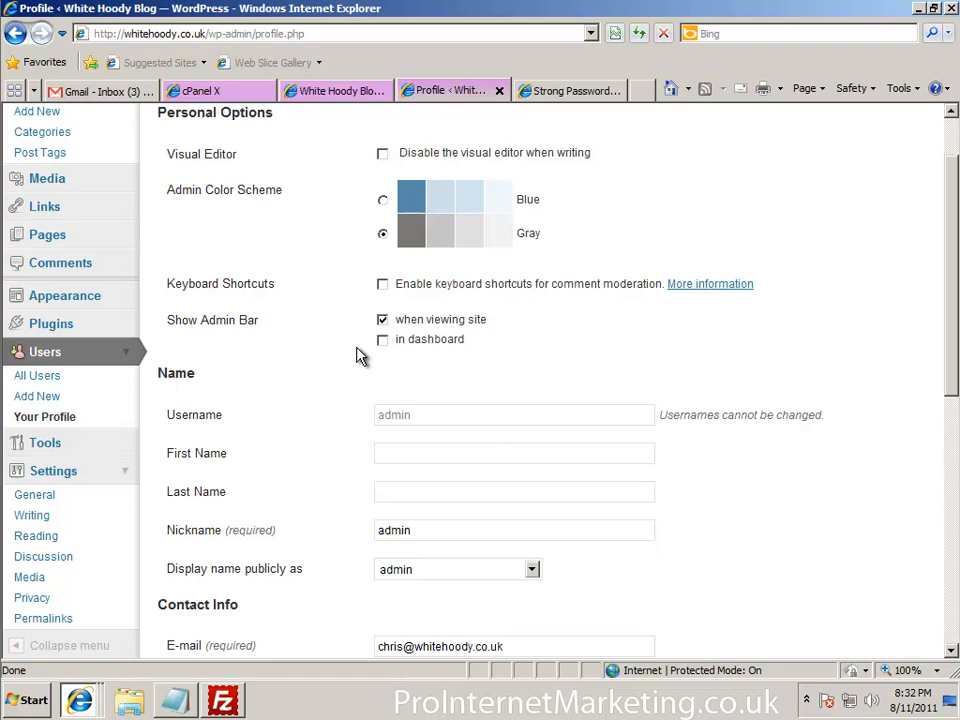
scroll(349, 294, up, 2)
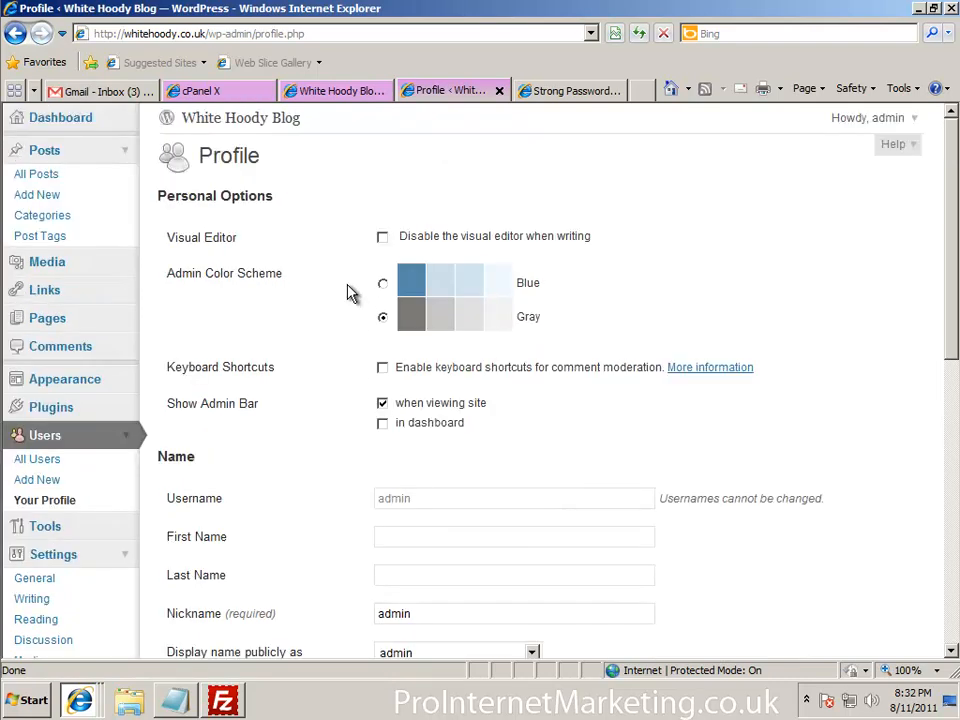
scroll(352, 293, down, 4)
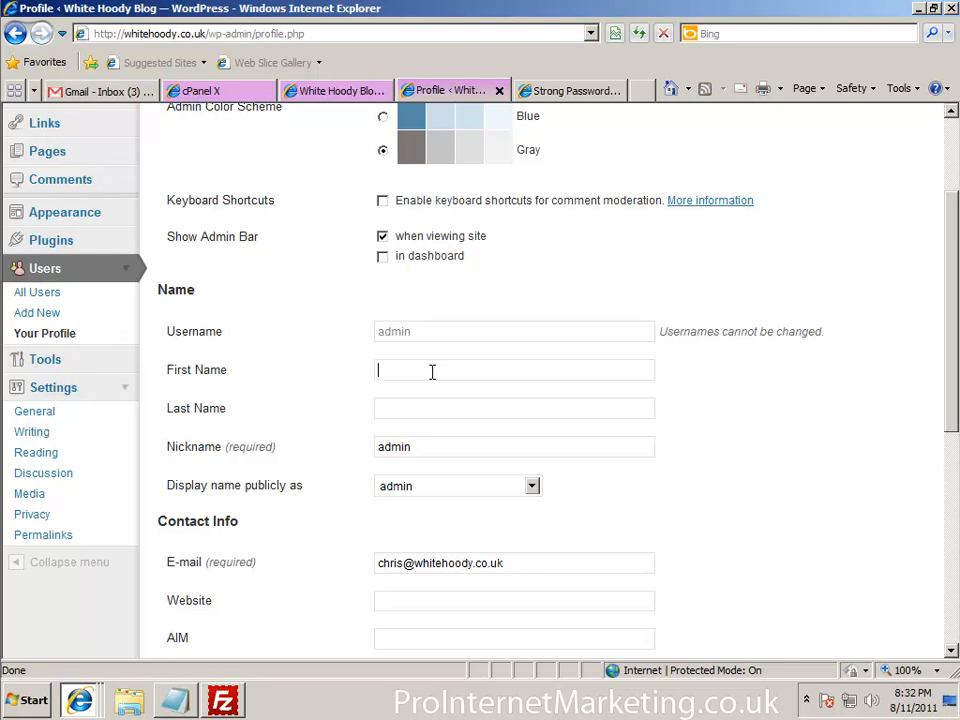
text(White)
key(Tab)
text(Hoody)
key(Tab)
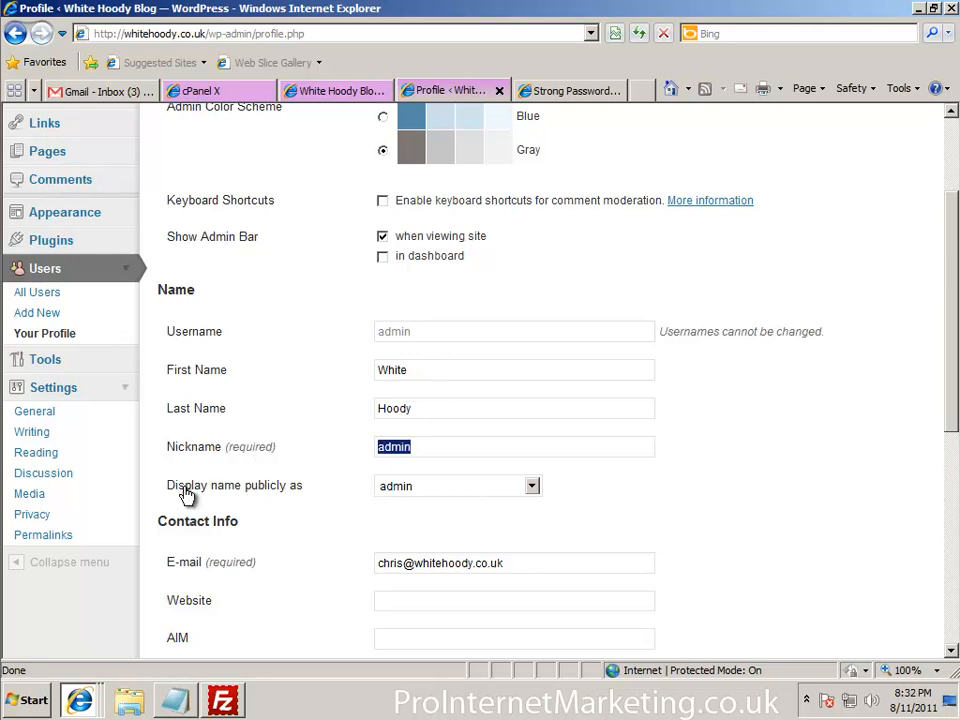
click(476, 487)
click(456, 547)
click(316, 497)
Step: Set the website to the blog's base address, add the bio 'A blog about white hoodies', and save
scroll(316, 497, down, 3)
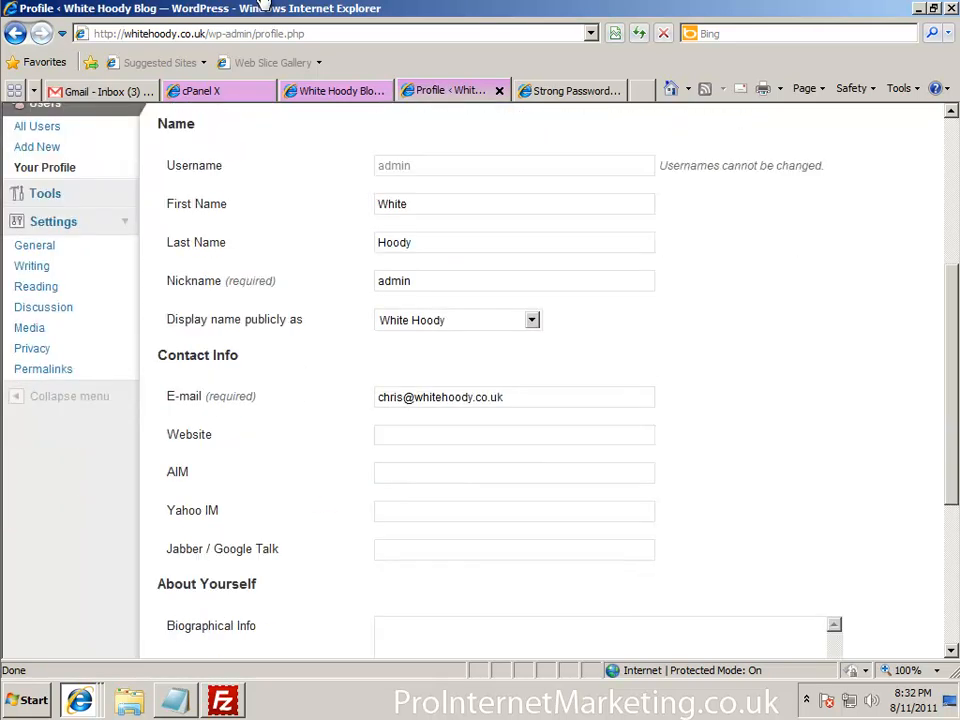
click(207, 38)
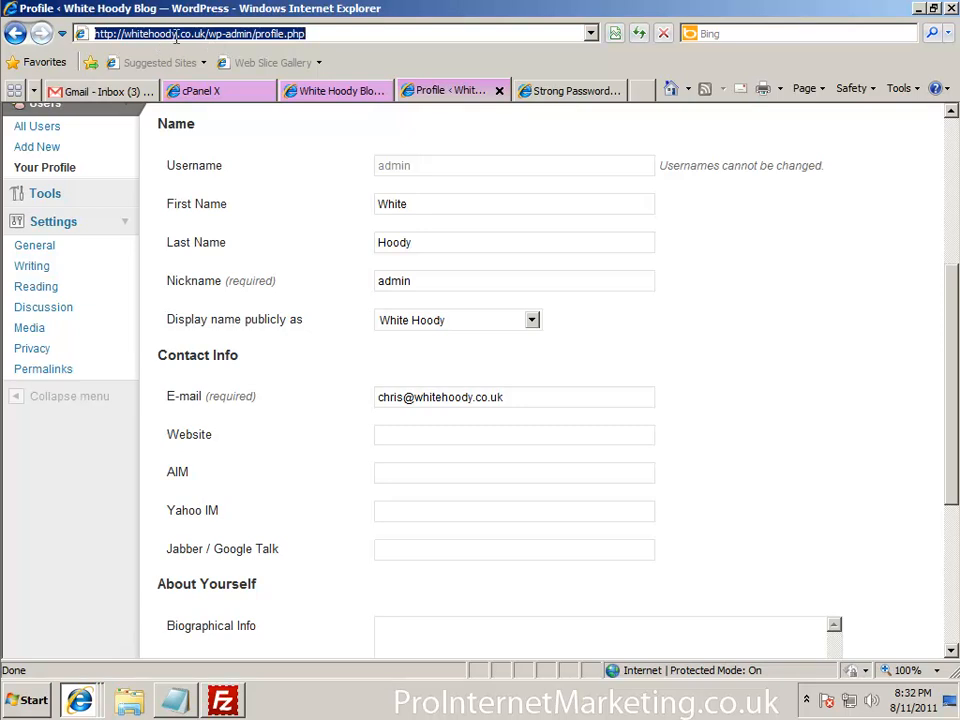
click(178, 35)
drag(209, 35, 41, 28)
key(ctrl+c)
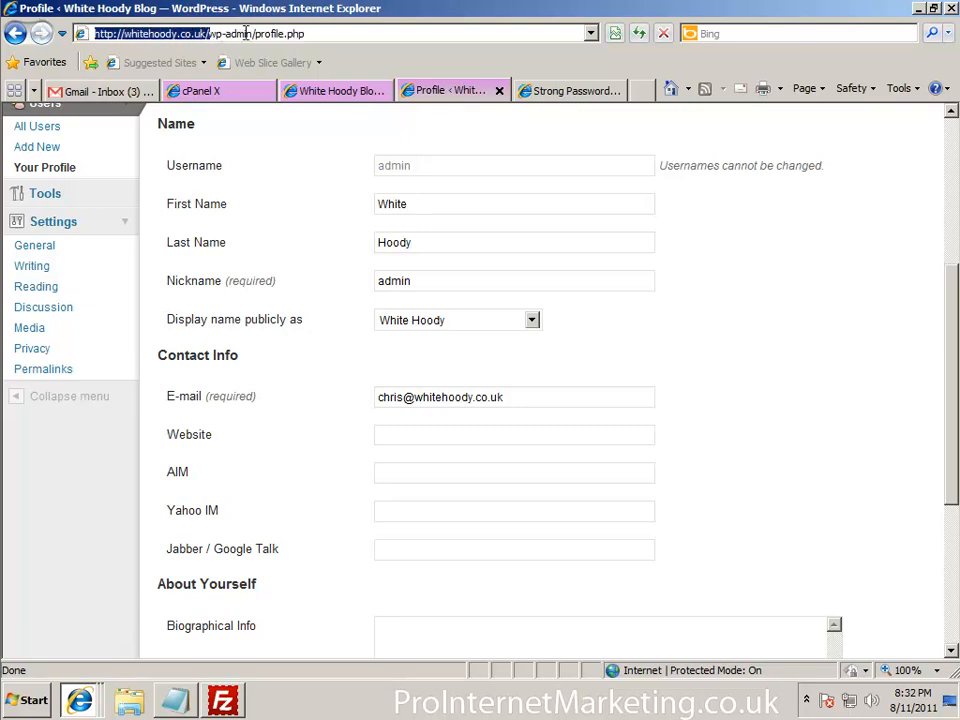
click(405, 436)
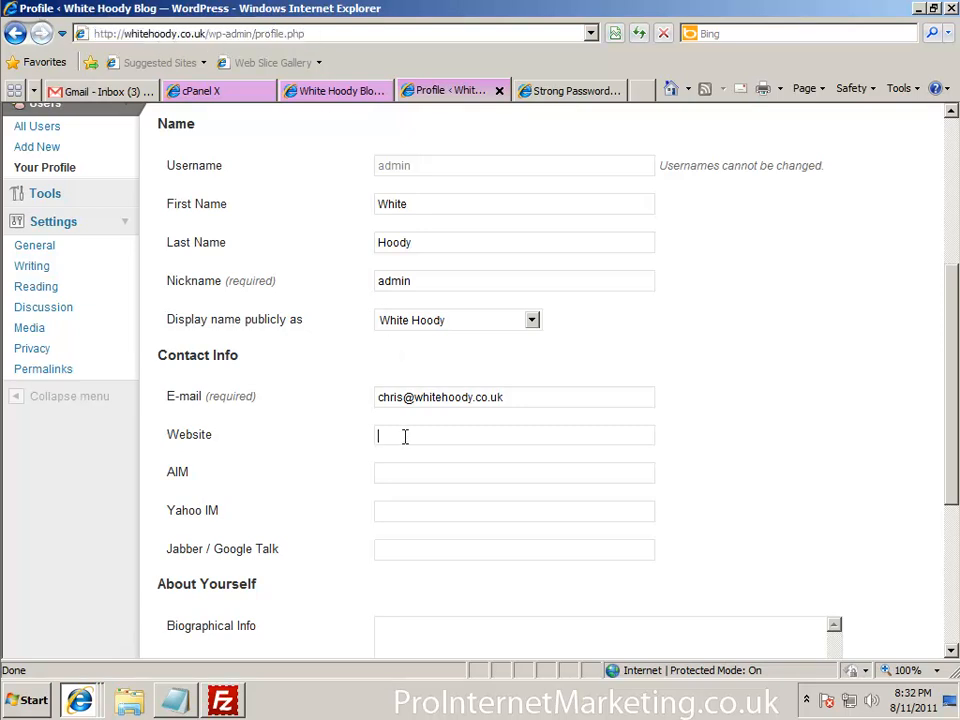
key(ctrl+v)
scroll(323, 446, down, 3)
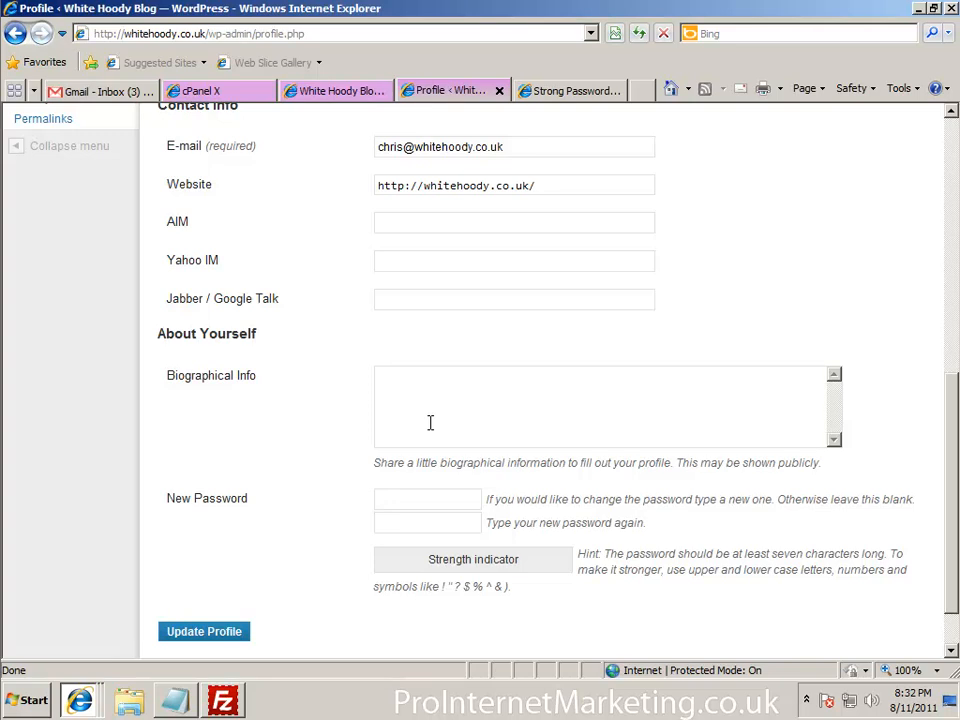
text(og about white hoodies)
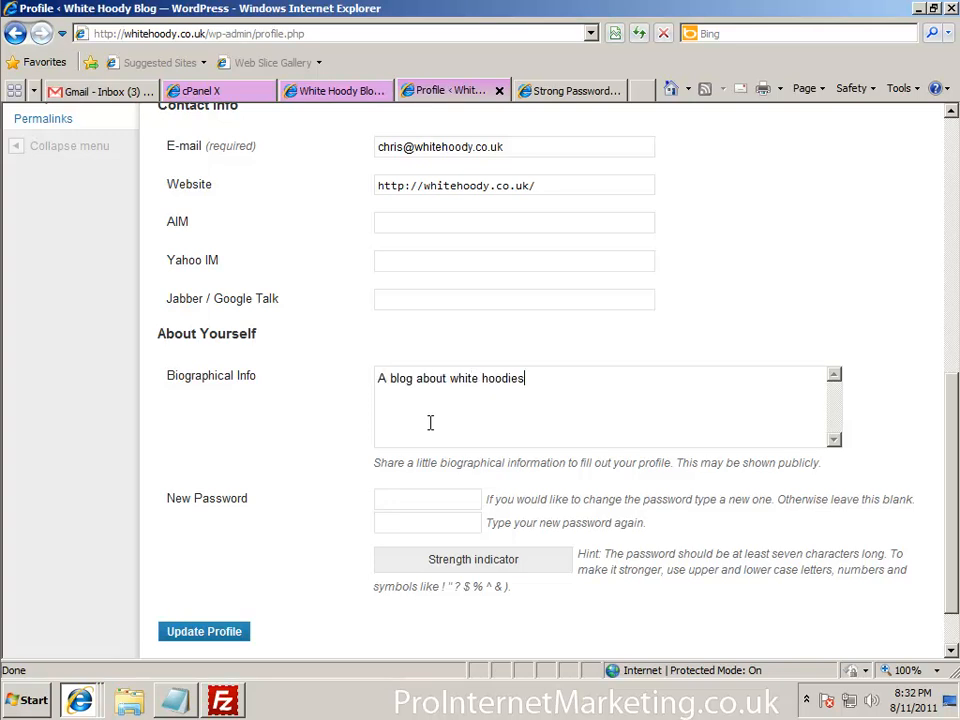
click(216, 632)
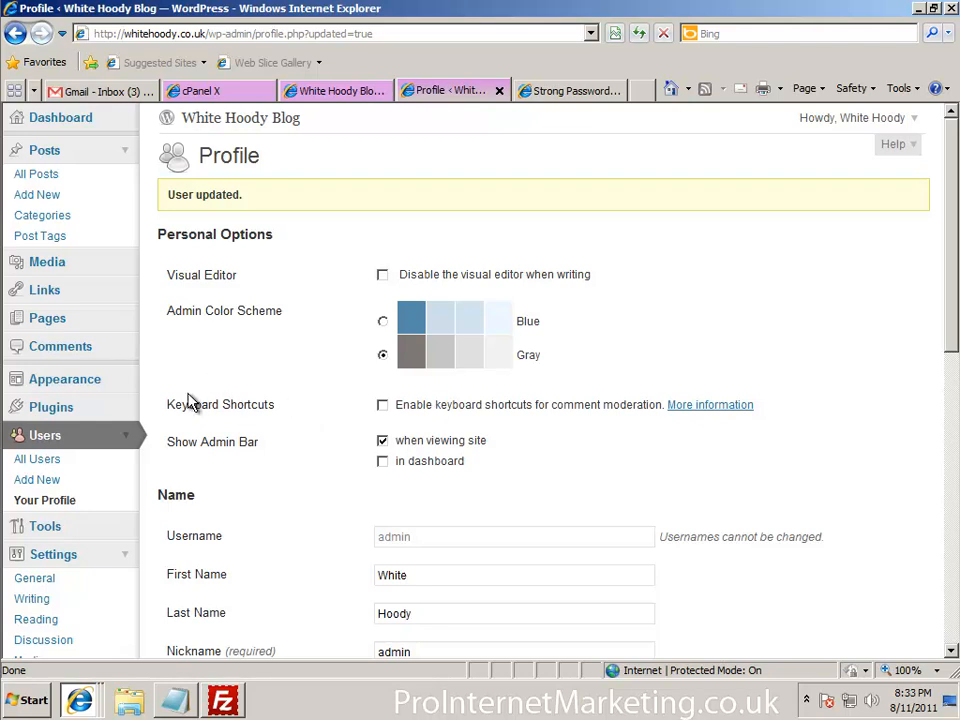
Step: Open Permalink Settings, then open Add New Post in a separate tab and switch to it
scroll(154, 482, down, 3)
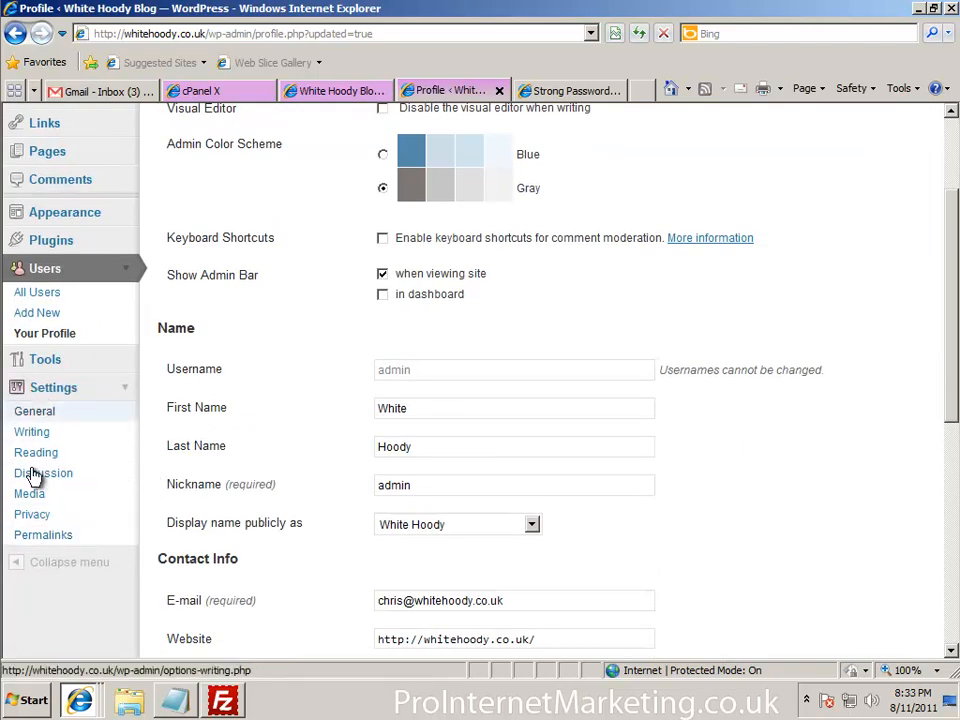
click(67, 540)
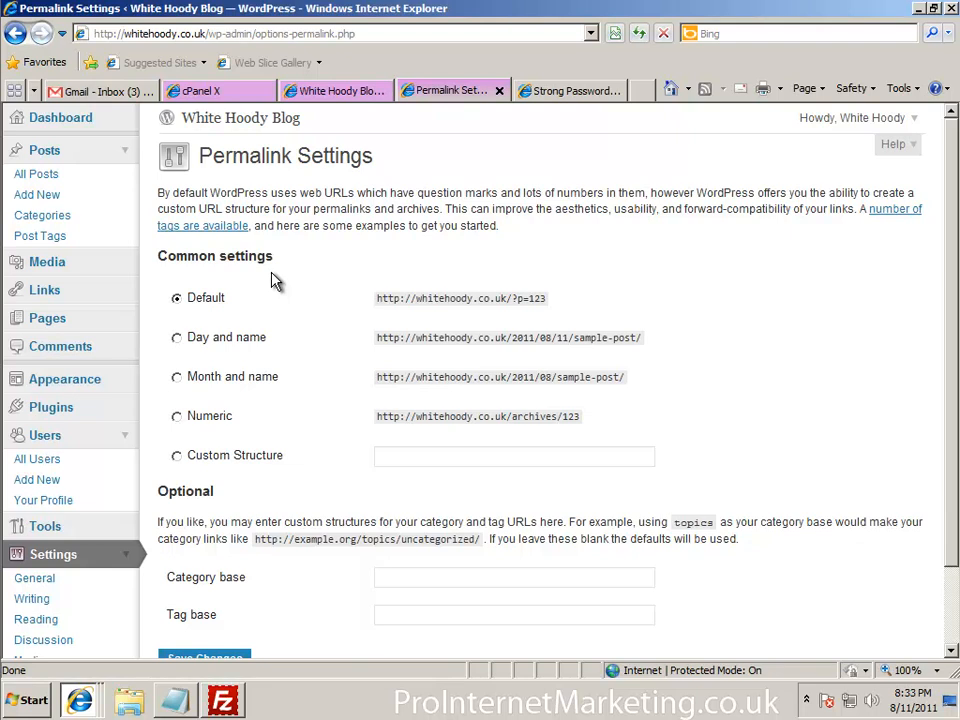
click(340, 91)
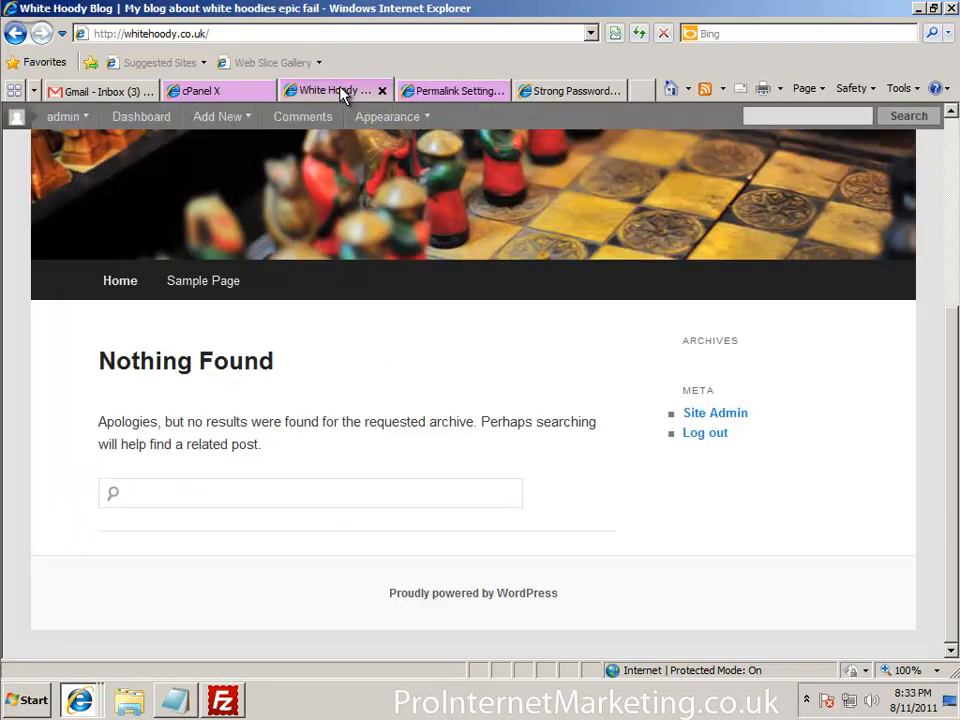
click(476, 92)
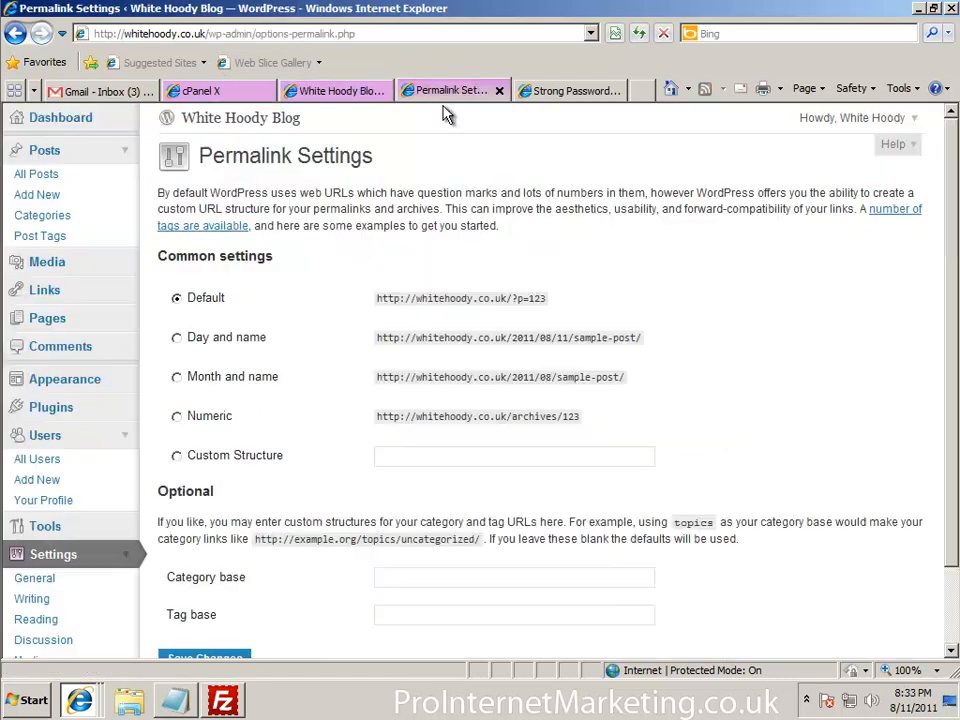
middle_click(37, 194)
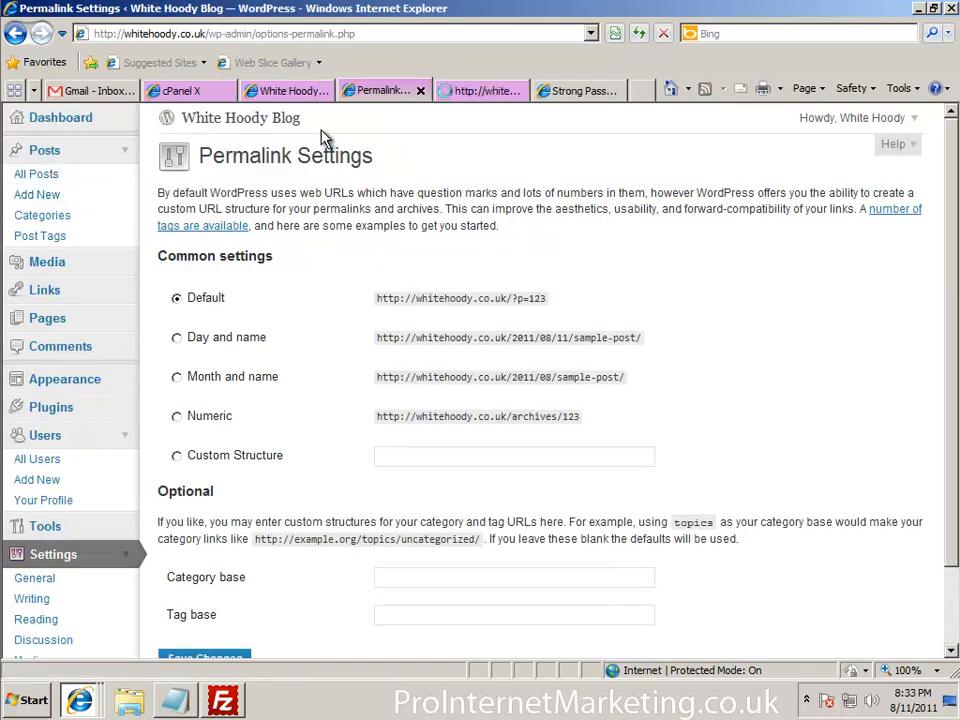
click(470, 95)
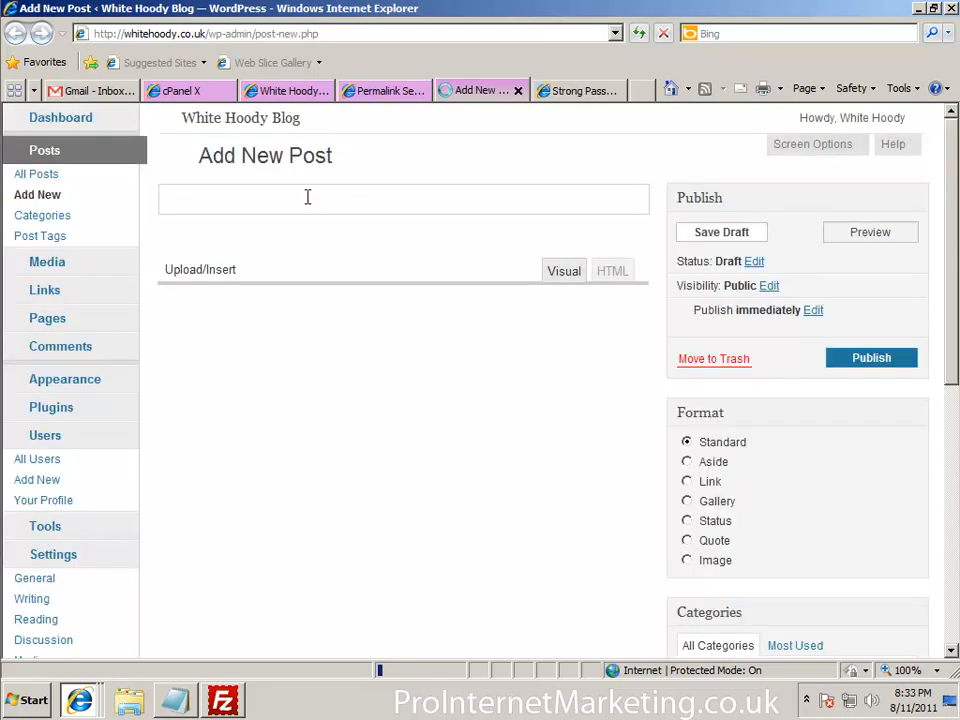
Step: Publish a post titled 21332324 with body text '2323asef wefw efwef wef wef'
click(306, 197)
text(21332324)
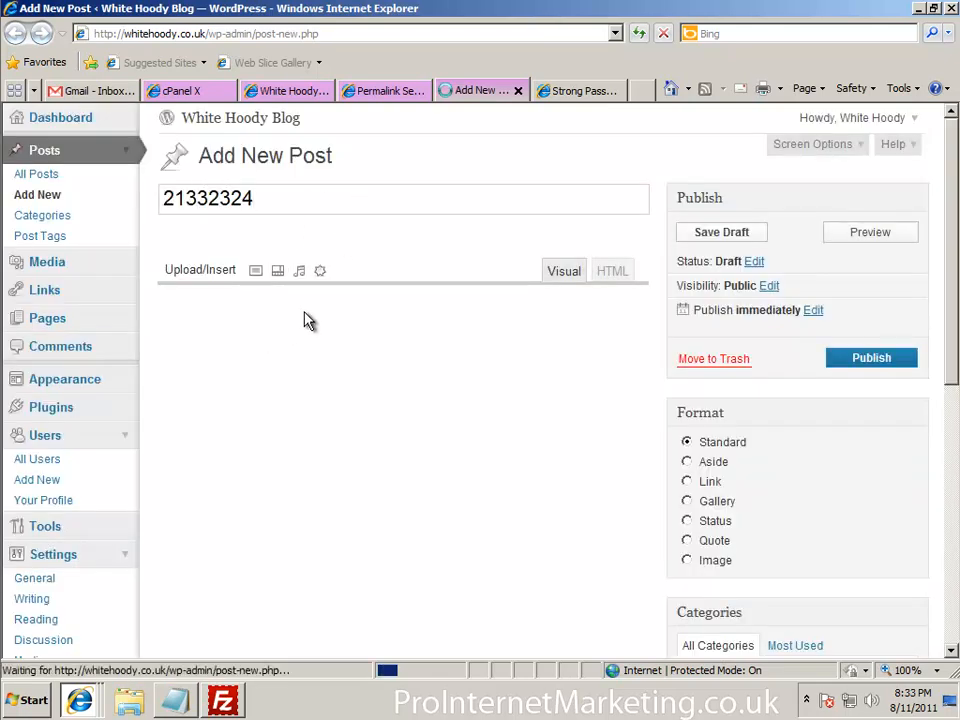
click(326, 369)
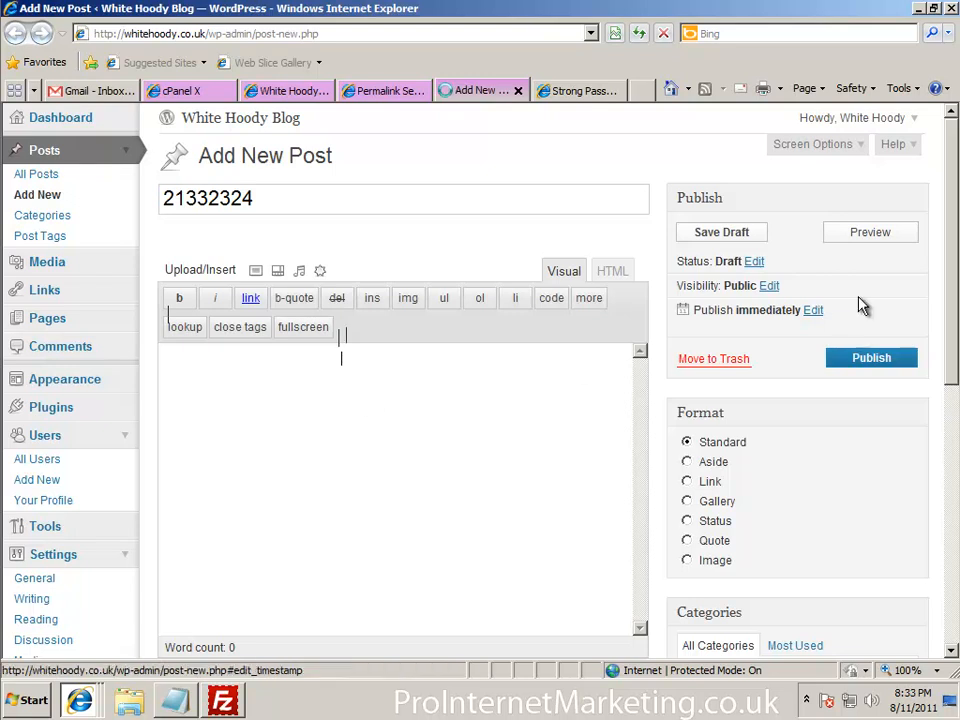
text(2323asef wefw efwef wef wef)
click(868, 360)
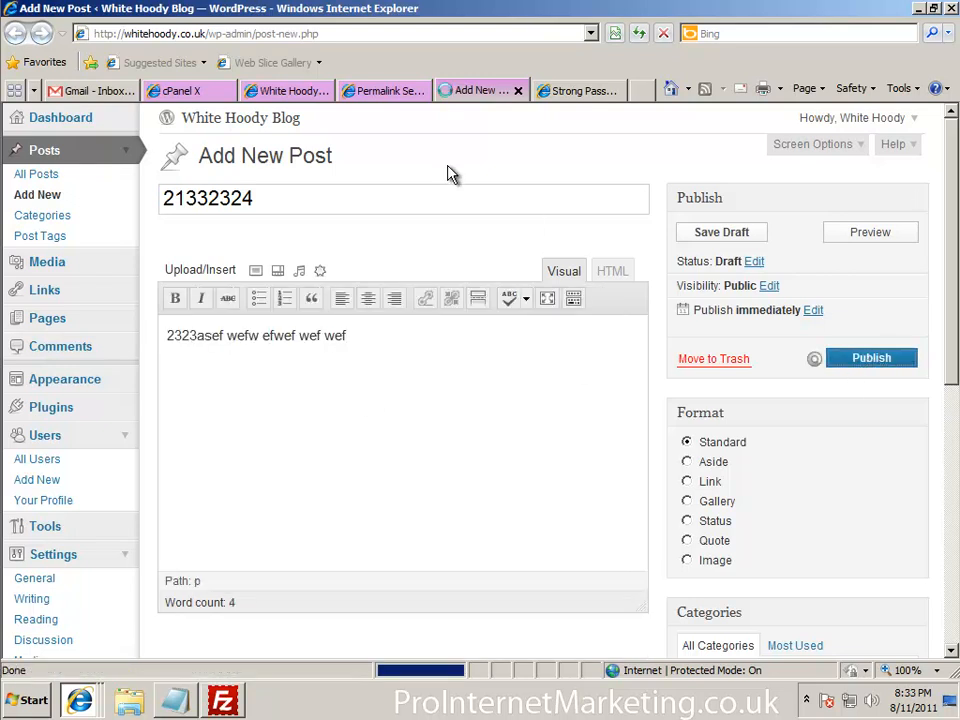
click(376, 91)
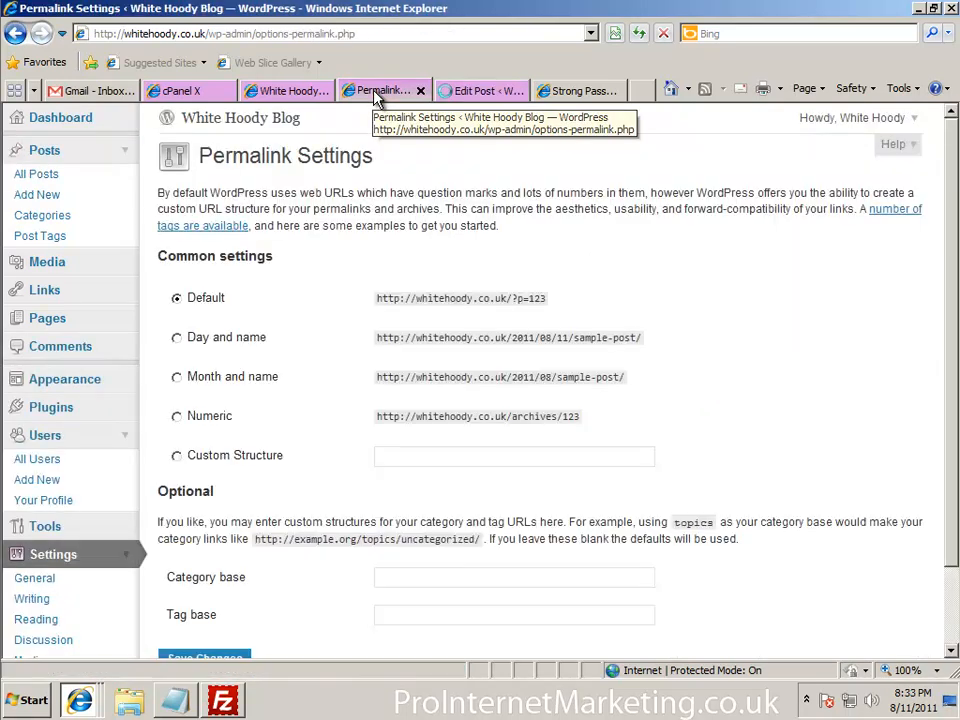
click(290, 92)
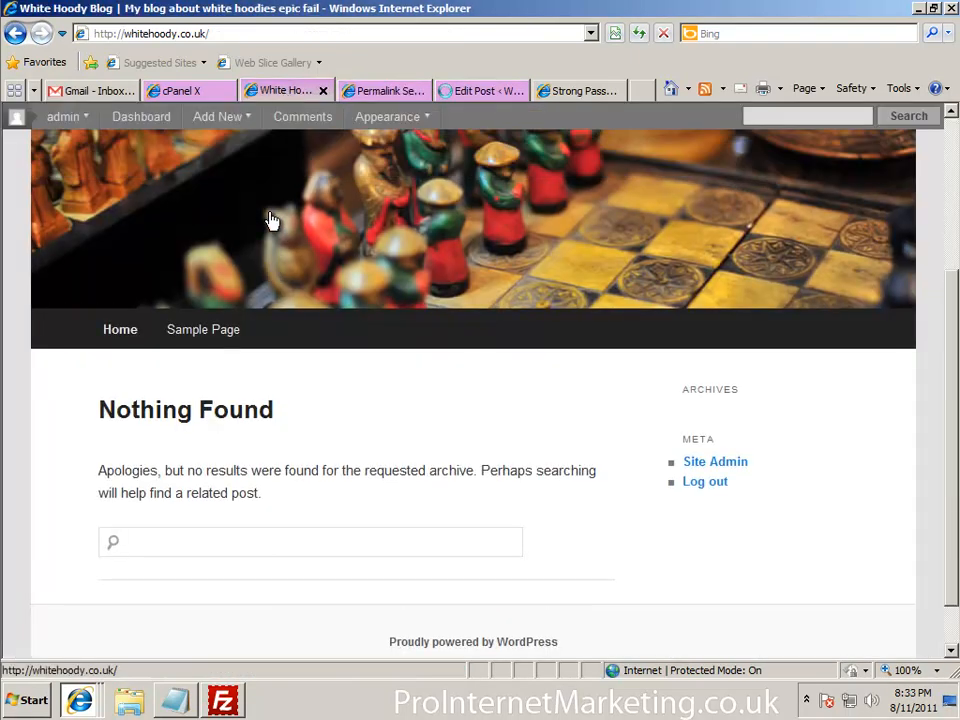
Step: Reload the blog, open the 21332324 post, check its ?p=5 address, and return to its editor
click(645, 33)
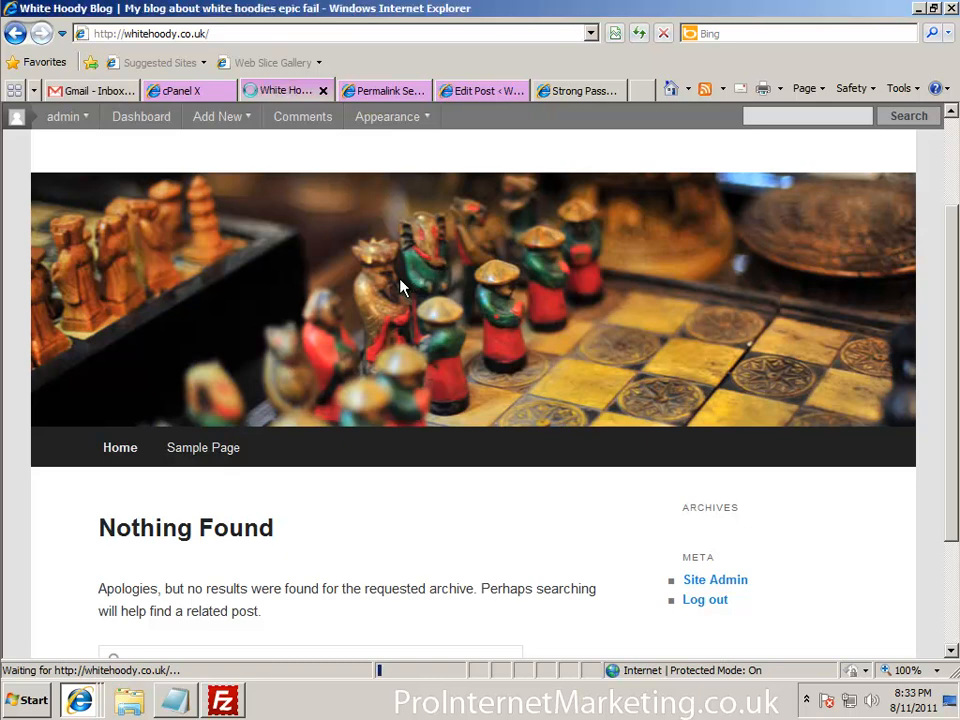
scroll(403, 288, down, 3)
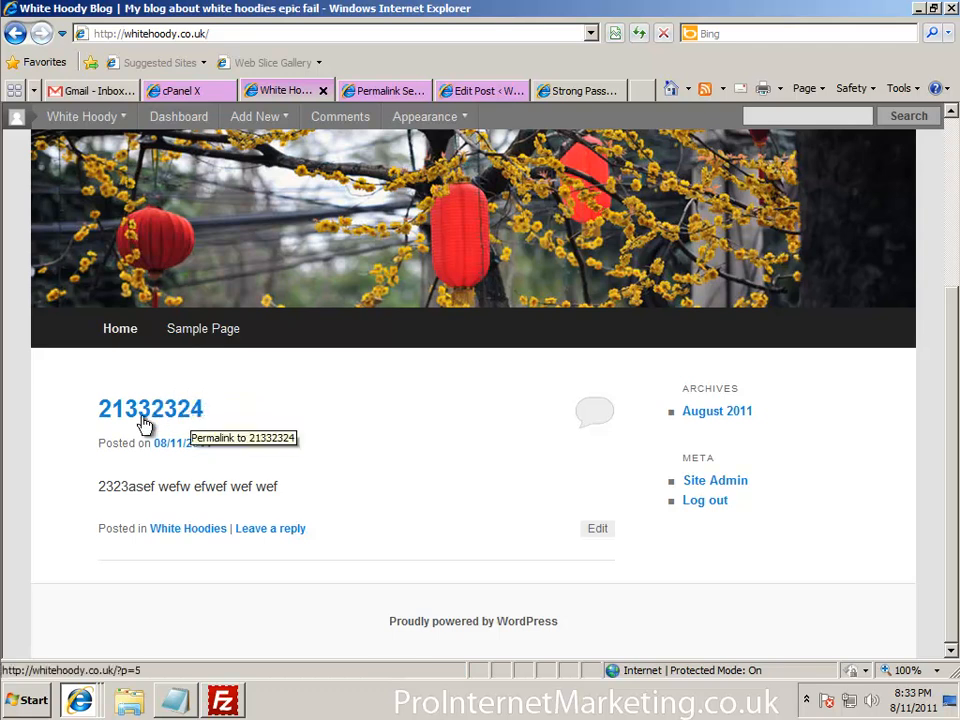
click(146, 422)
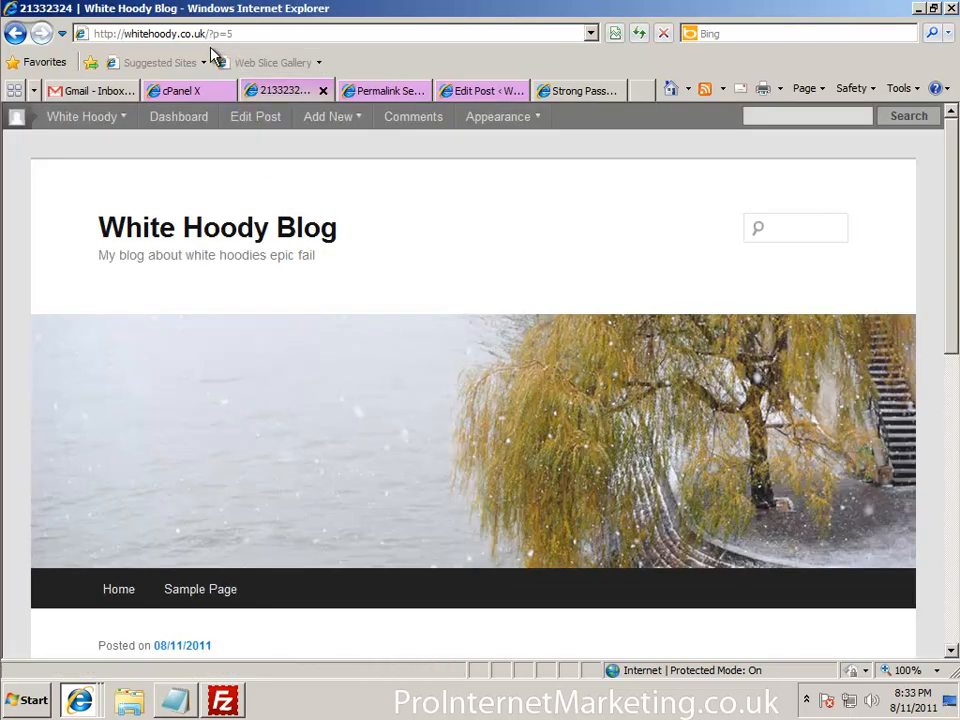
click(208, 36)
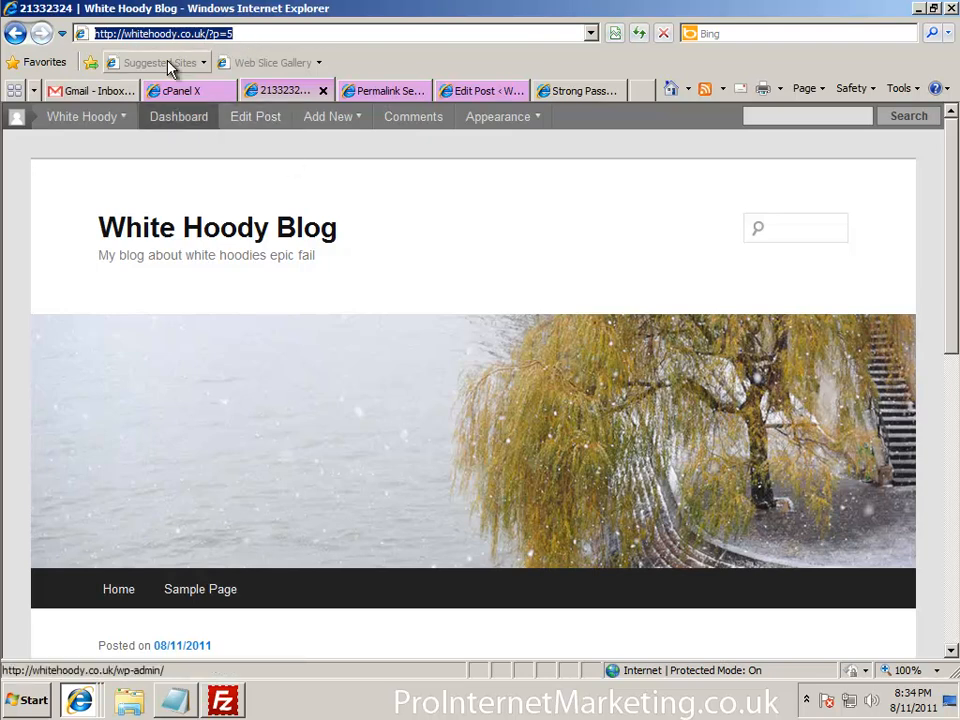
click(390, 285)
scroll(390, 285, down, 4)
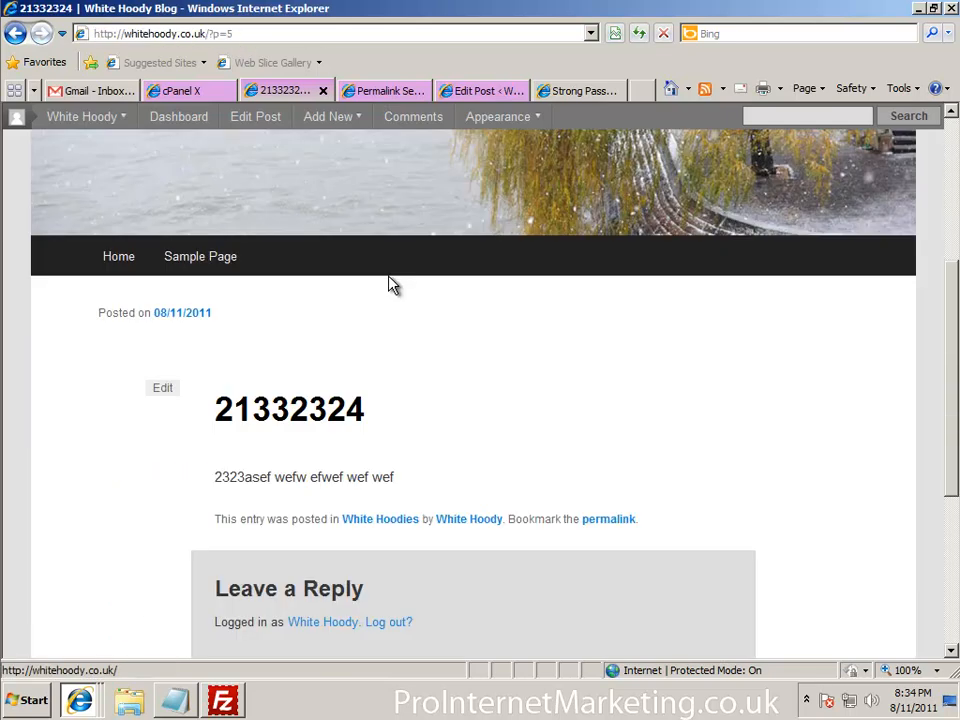
scroll(390, 285, down, 1)
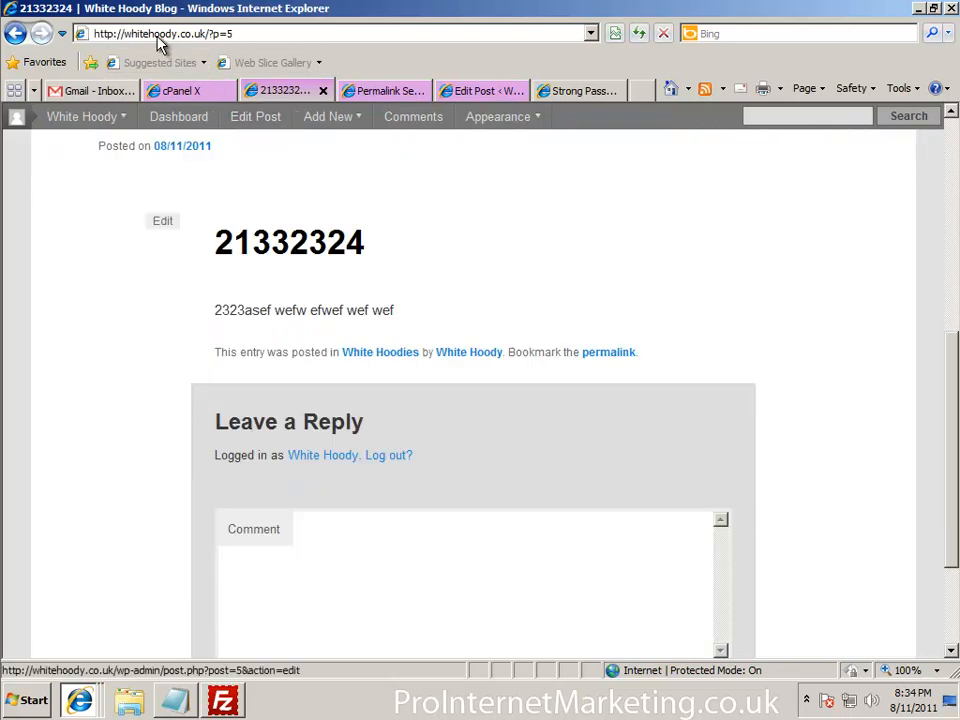
click(247, 33)
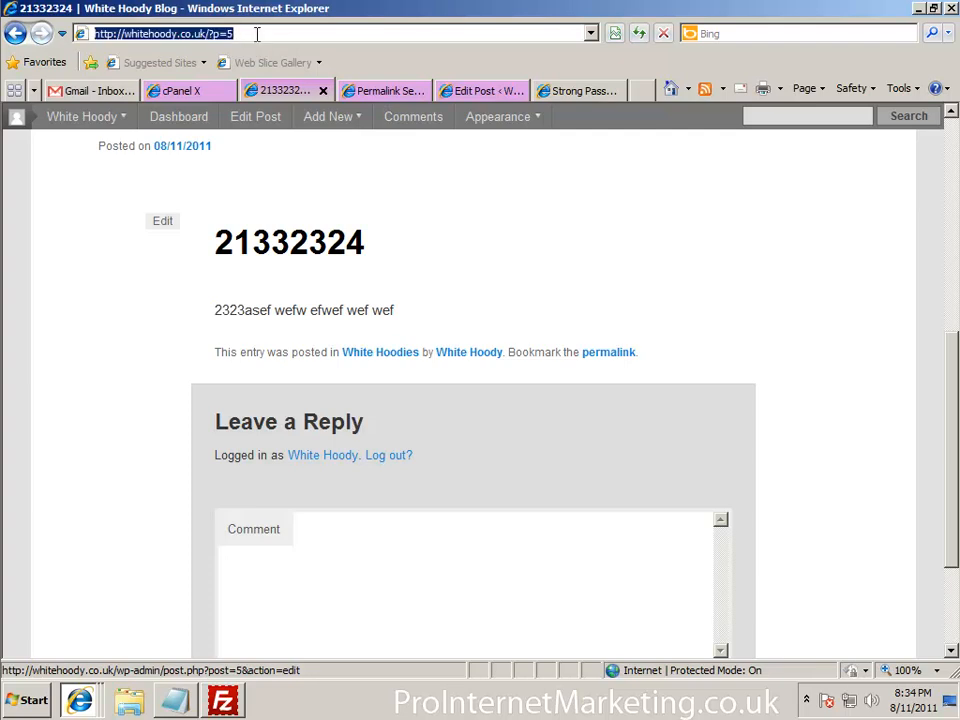
click(257, 34)
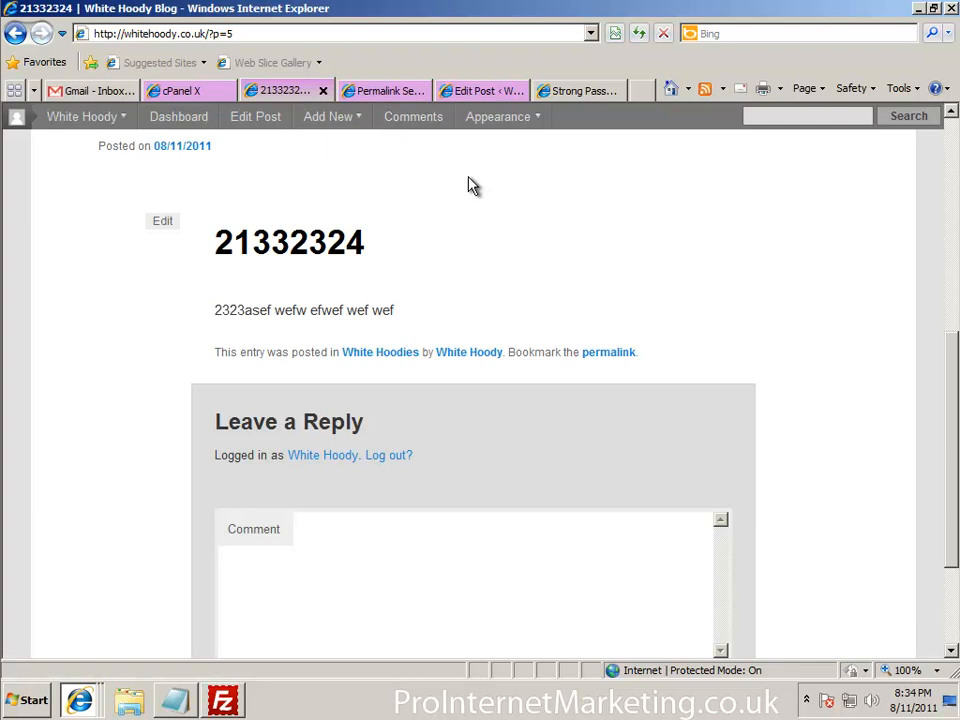
click(490, 93)
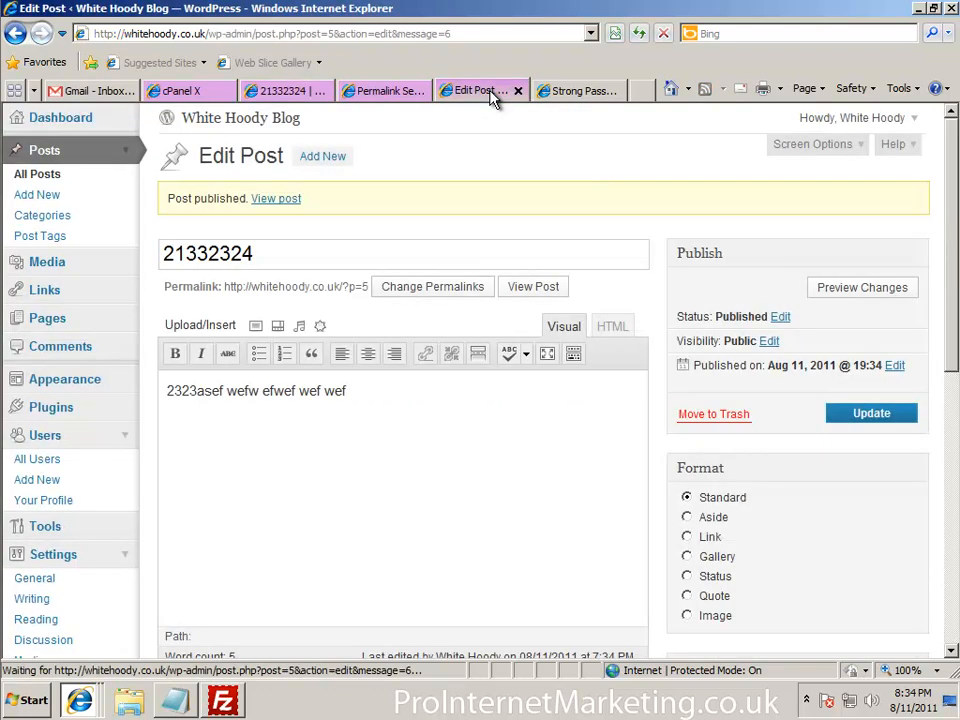
Step: Trim the custom permalink structure from the date format down to /%postname%/ and save it
click(397, 93)
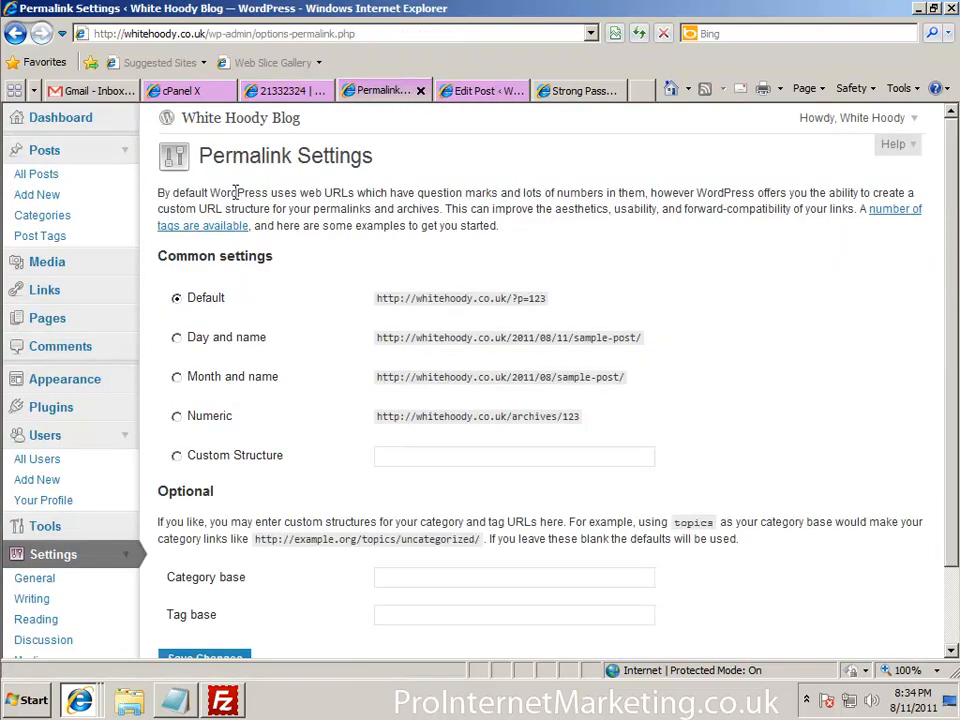
click(177, 378)
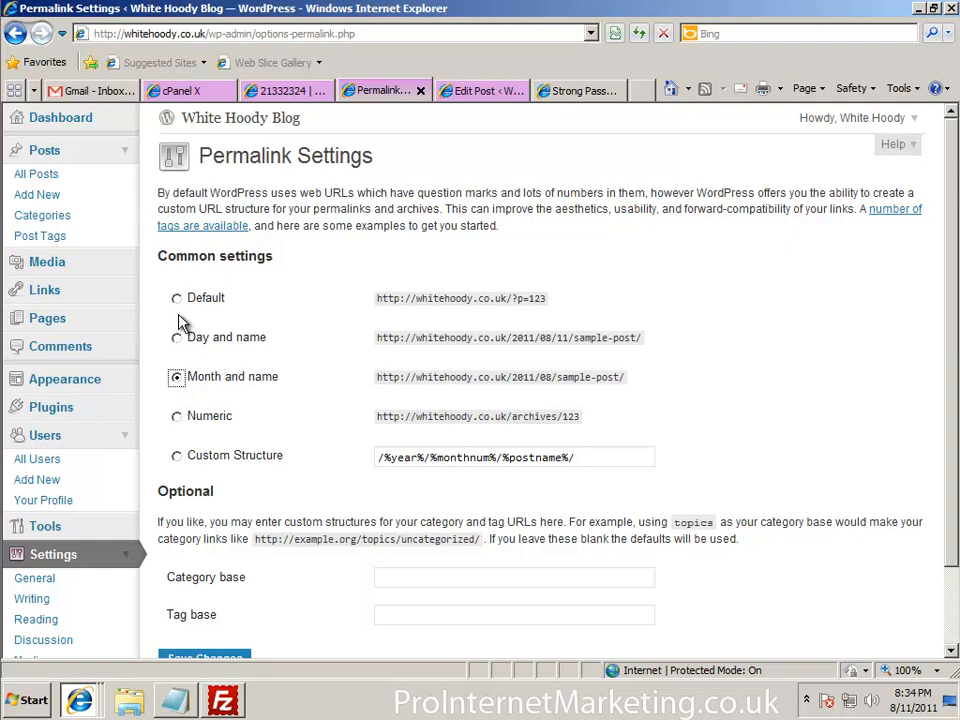
click(177, 457)
drag(502, 457, 377, 457)
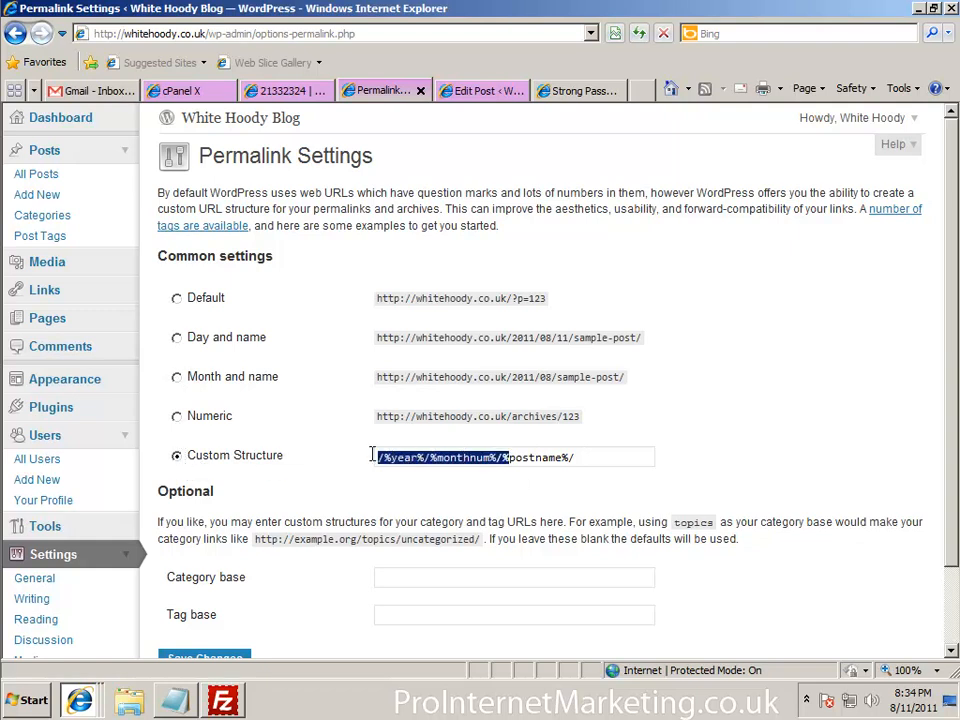
click(472, 458)
drag(495, 457, 371, 454)
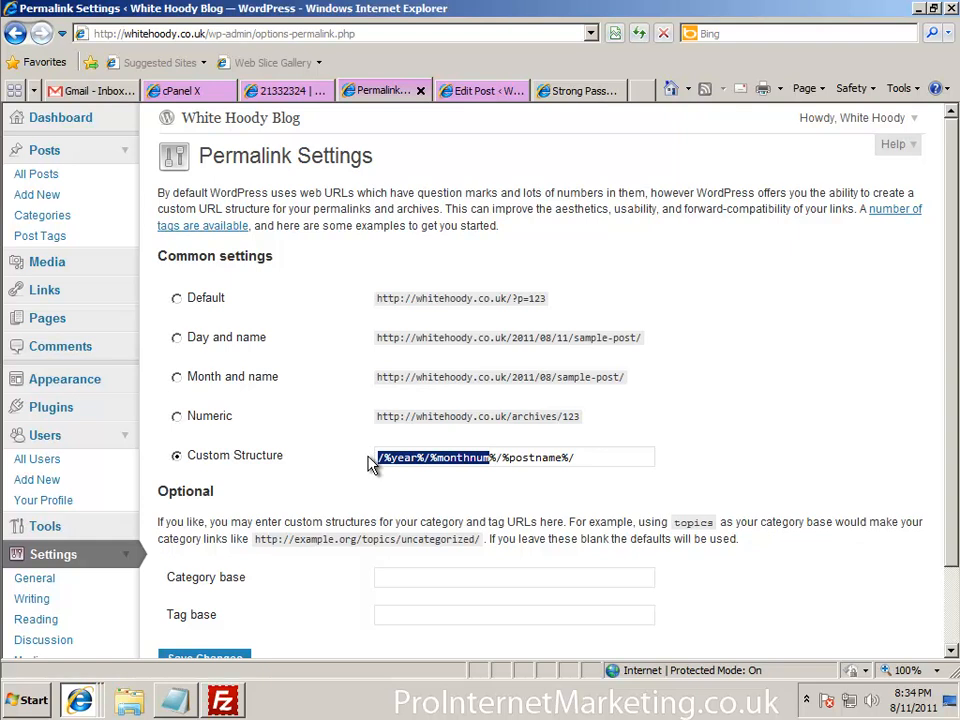
key(BackSpace)
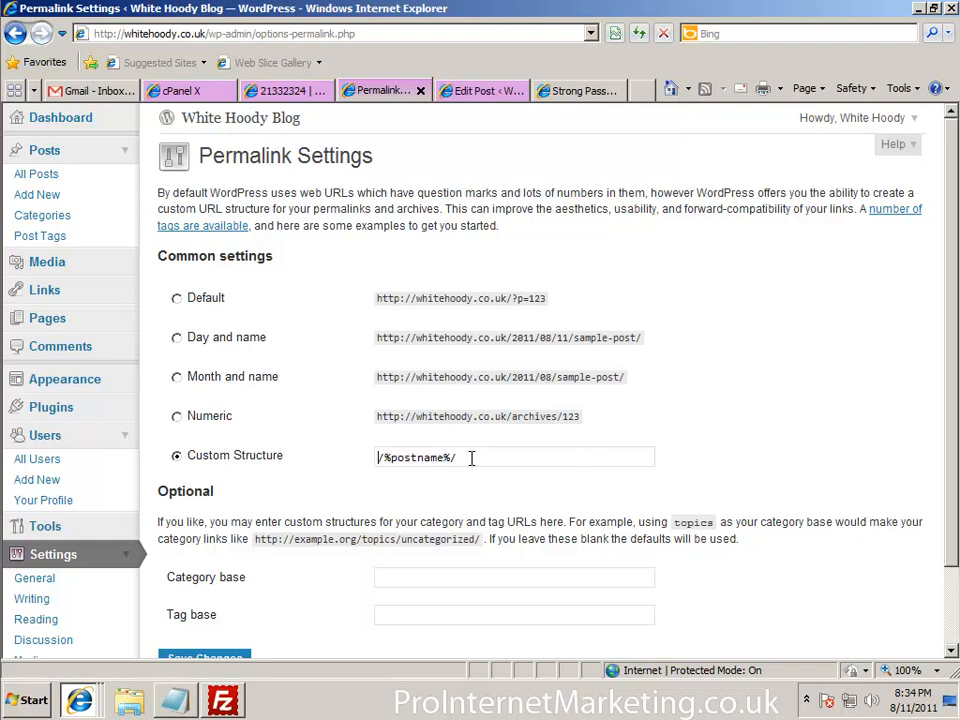
drag(472, 458, 364, 454)
click(298, 452)
scroll(372, 490, down, 1)
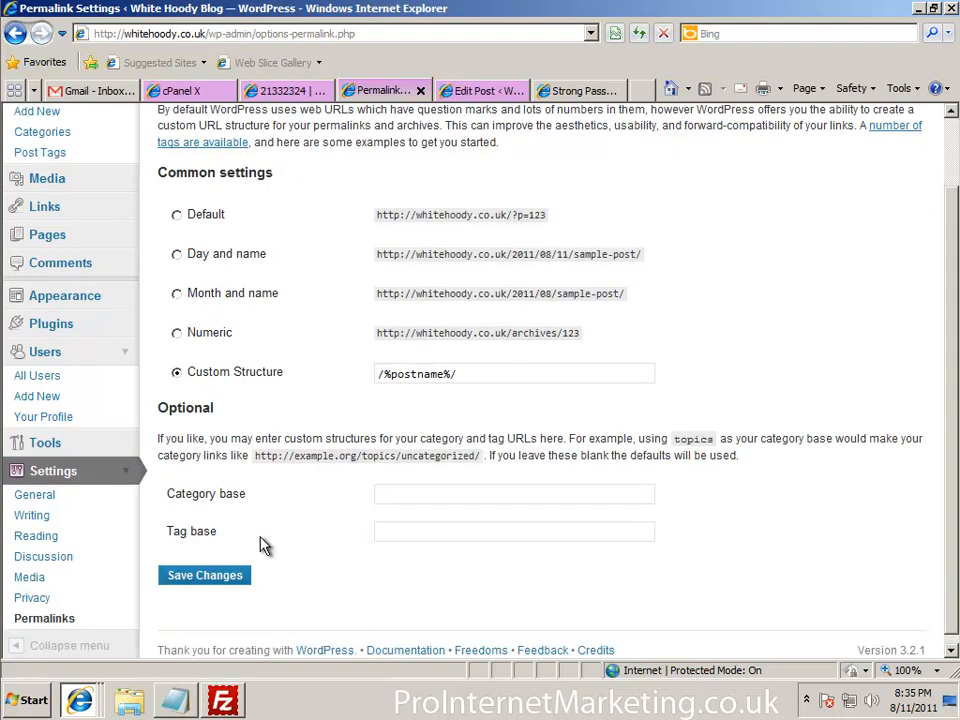
click(228, 580)
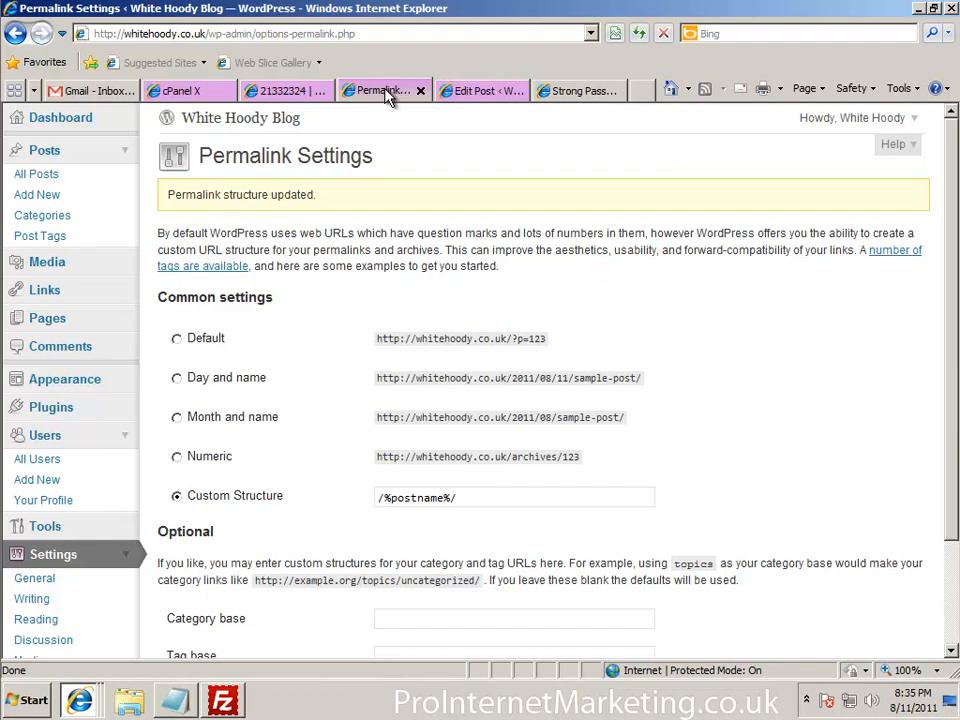
Step: Reload the first post to confirm its new /21332324/ address, then return to editing it
click(287, 92)
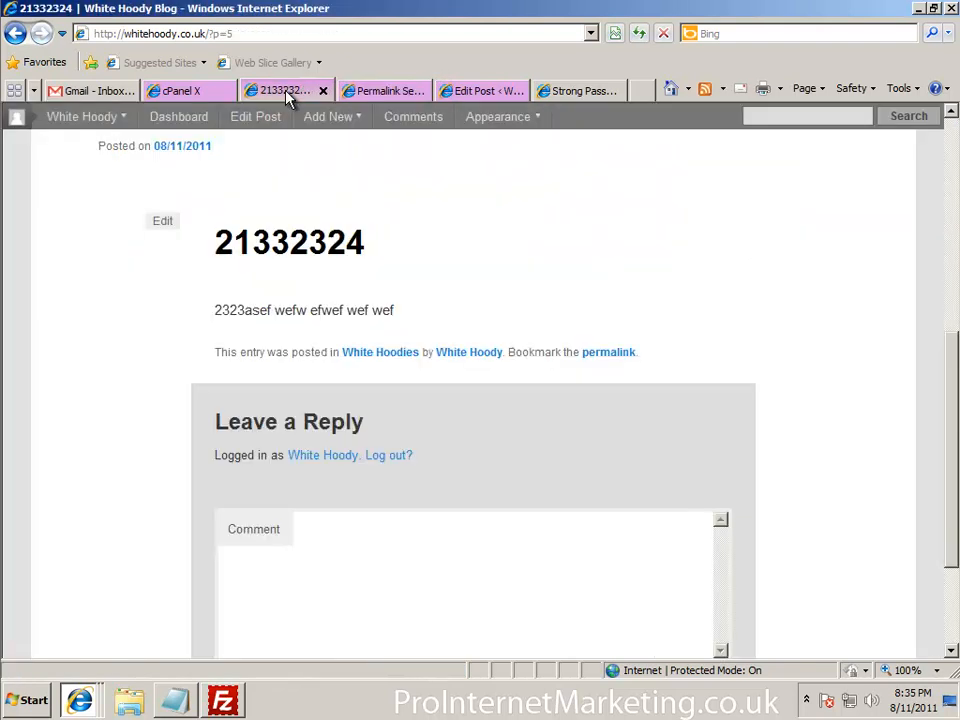
click(639, 34)
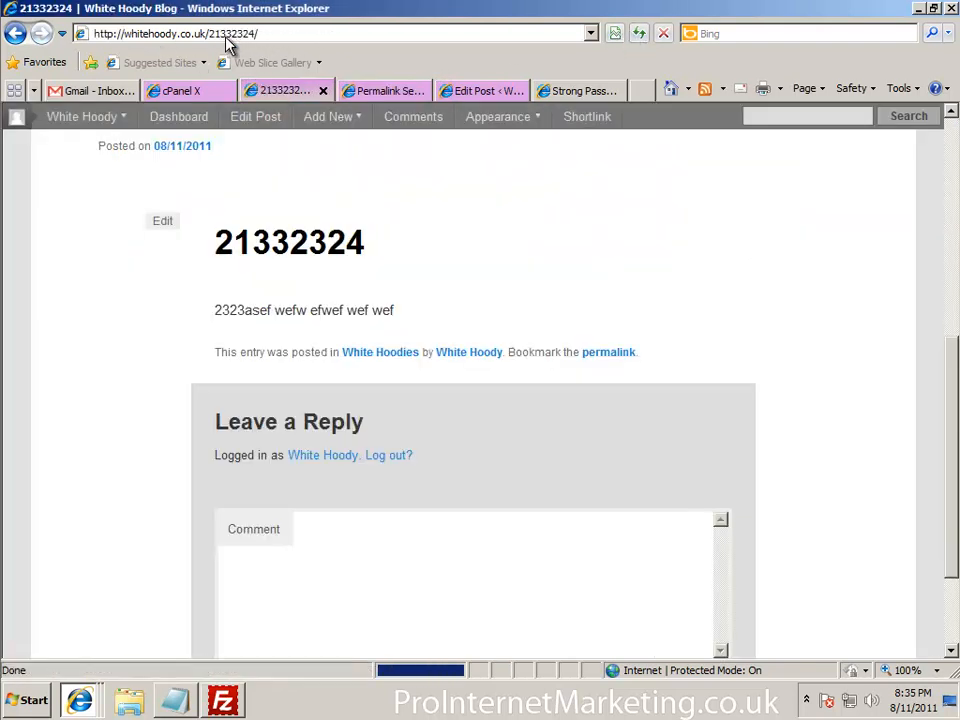
click(226, 38)
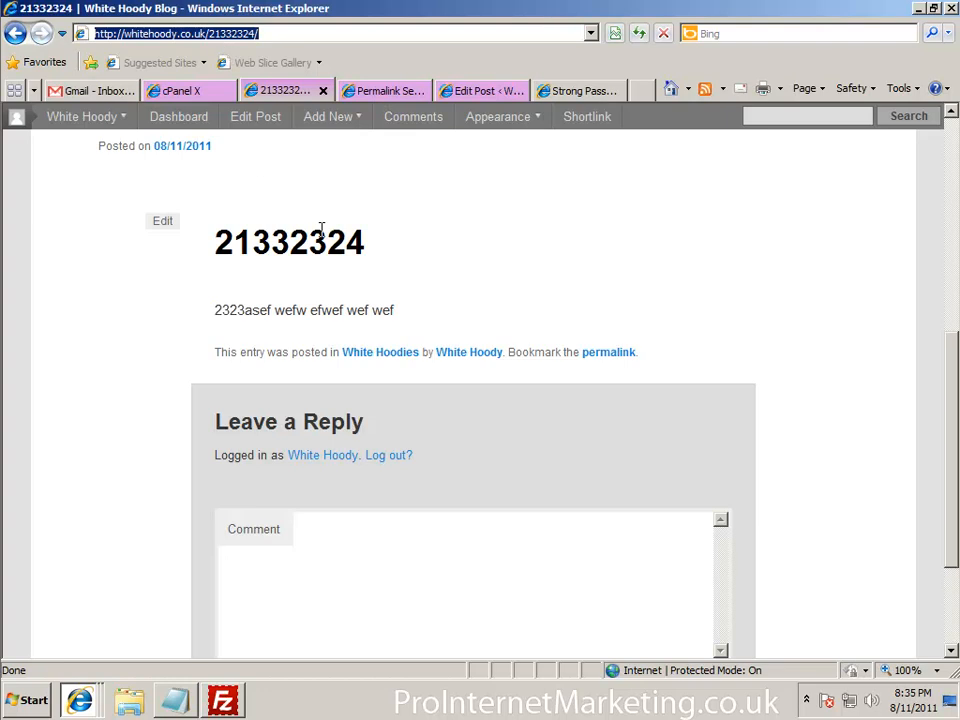
click(380, 92)
click(491, 93)
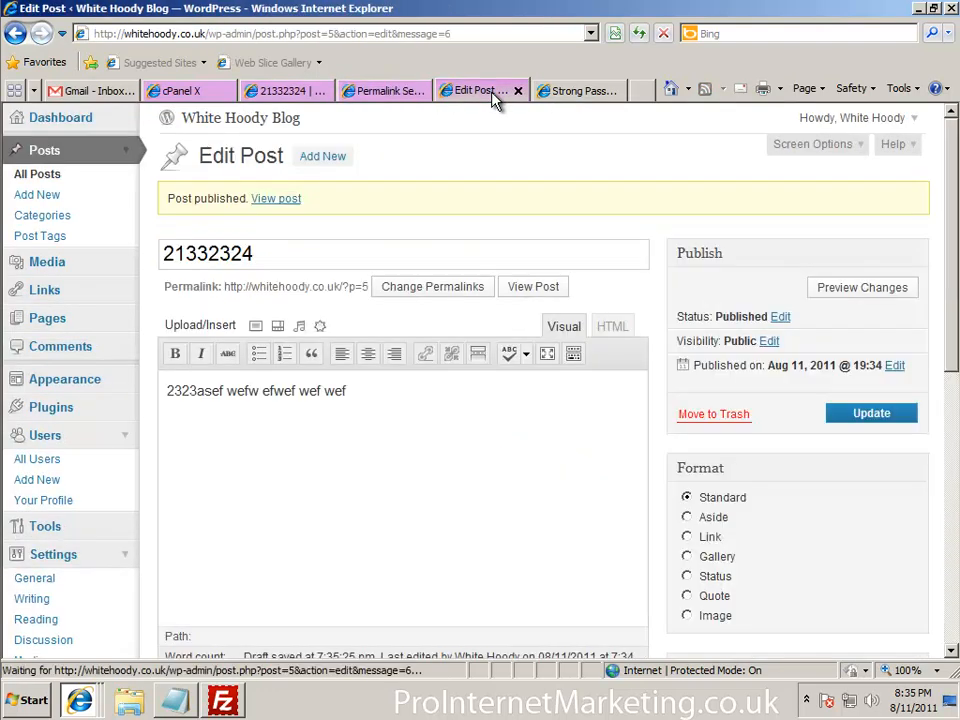
Step: Publish a new post titled 'my post name' with the body text '4werwefwefwaef'
click(50, 197)
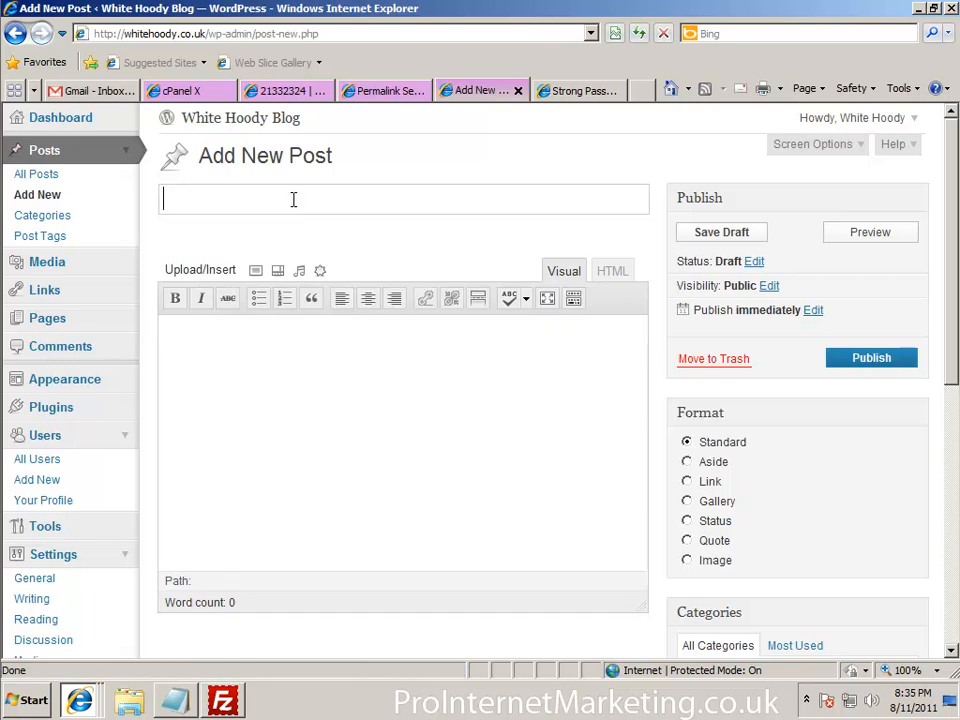
text(my post name)
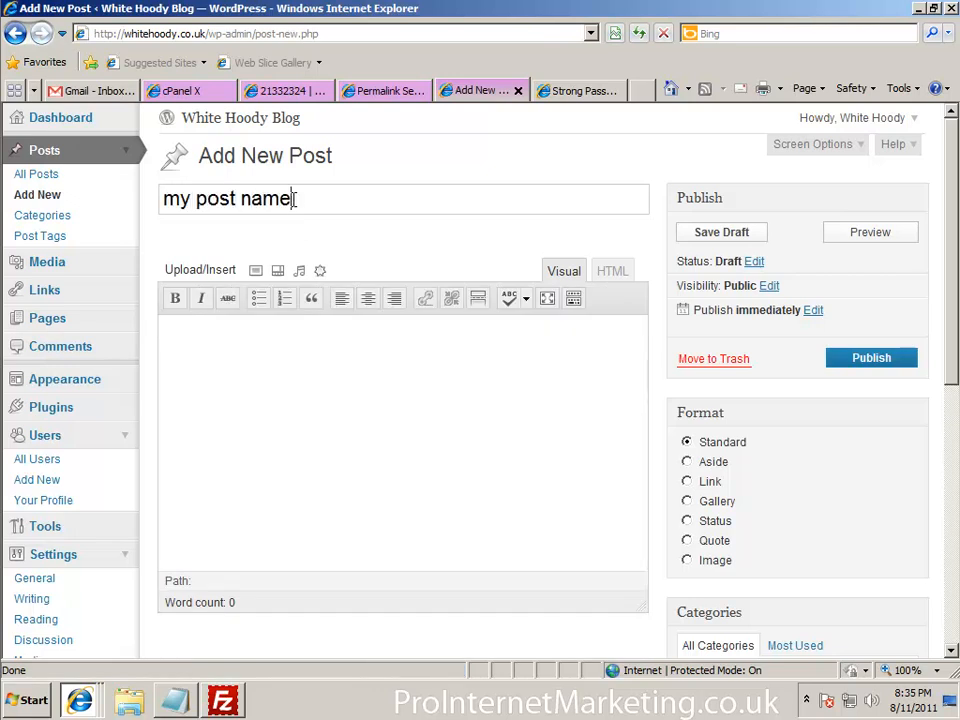
click(323, 489)
text(4werwefwefwaef)
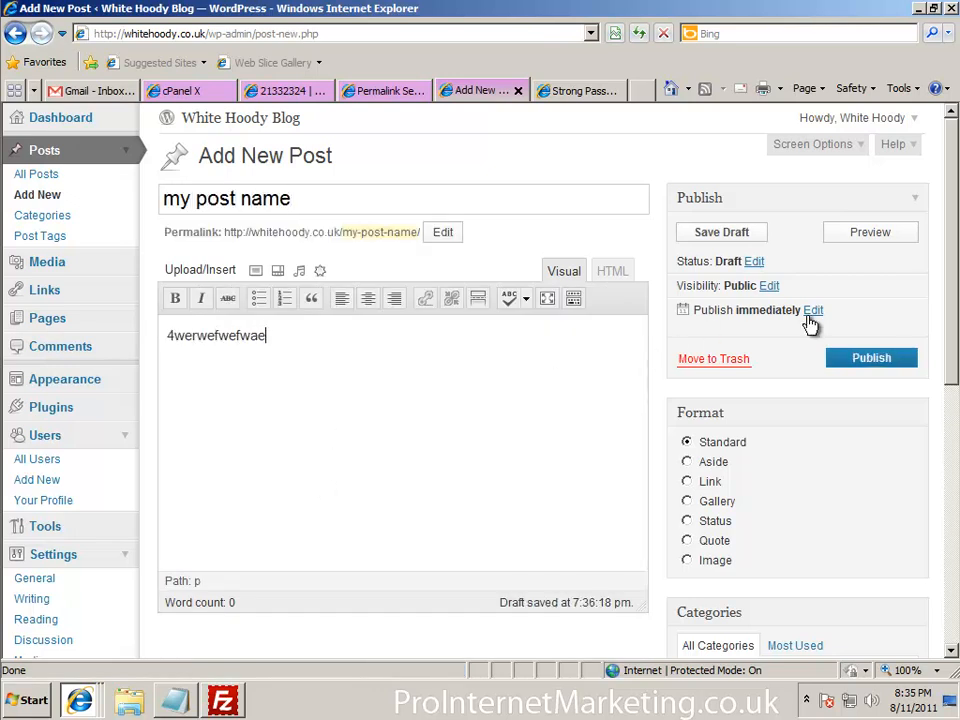
click(853, 358)
click(387, 91)
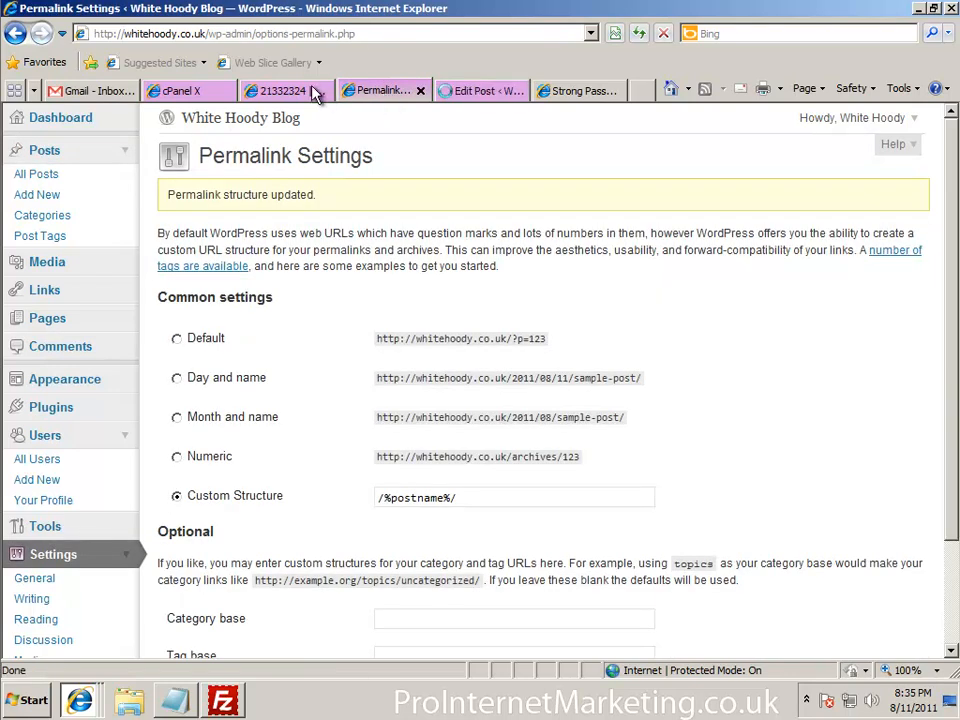
click(292, 91)
scroll(195, 207, up, 2)
scroll(190, 207, up, 3)
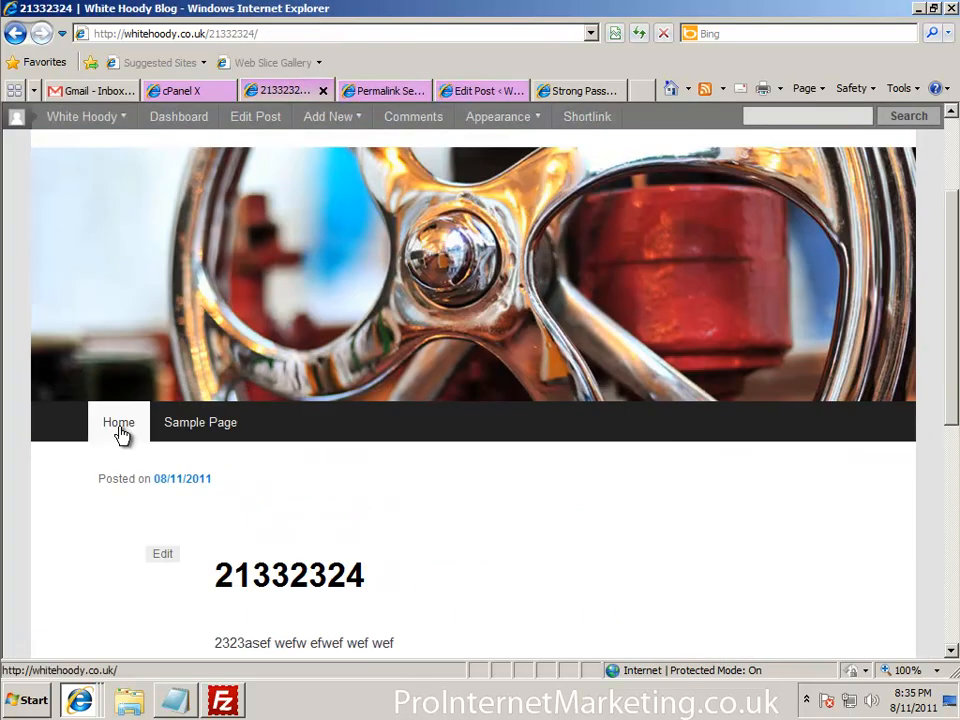
click(118, 425)
scroll(339, 468, down, 3)
click(208, 504)
click(268, 33)
click(270, 34)
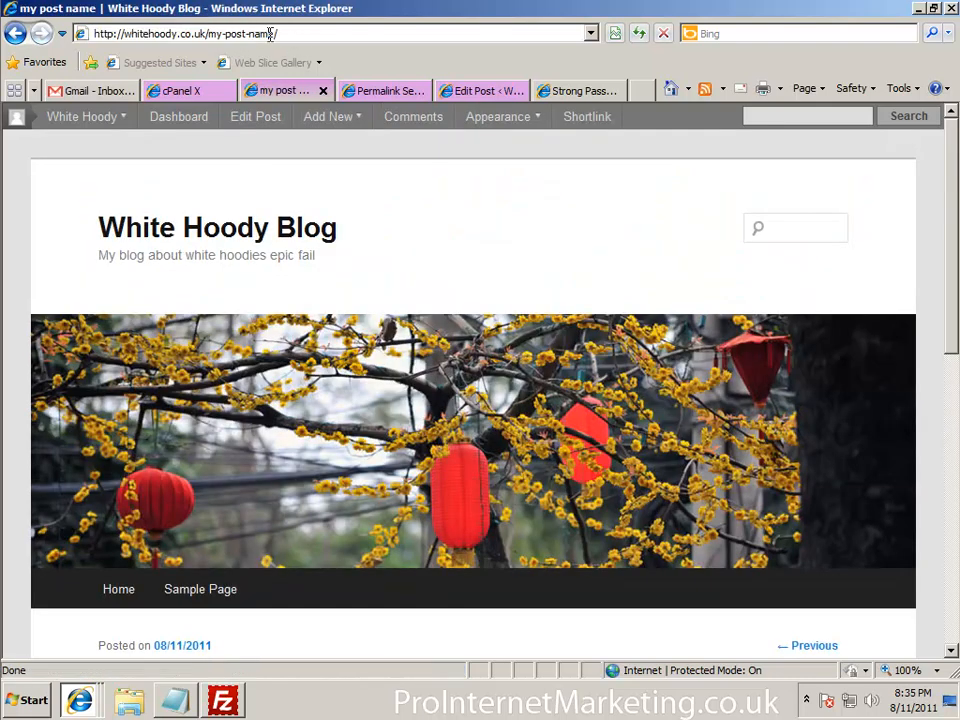
drag(291, 34, 40, 30)
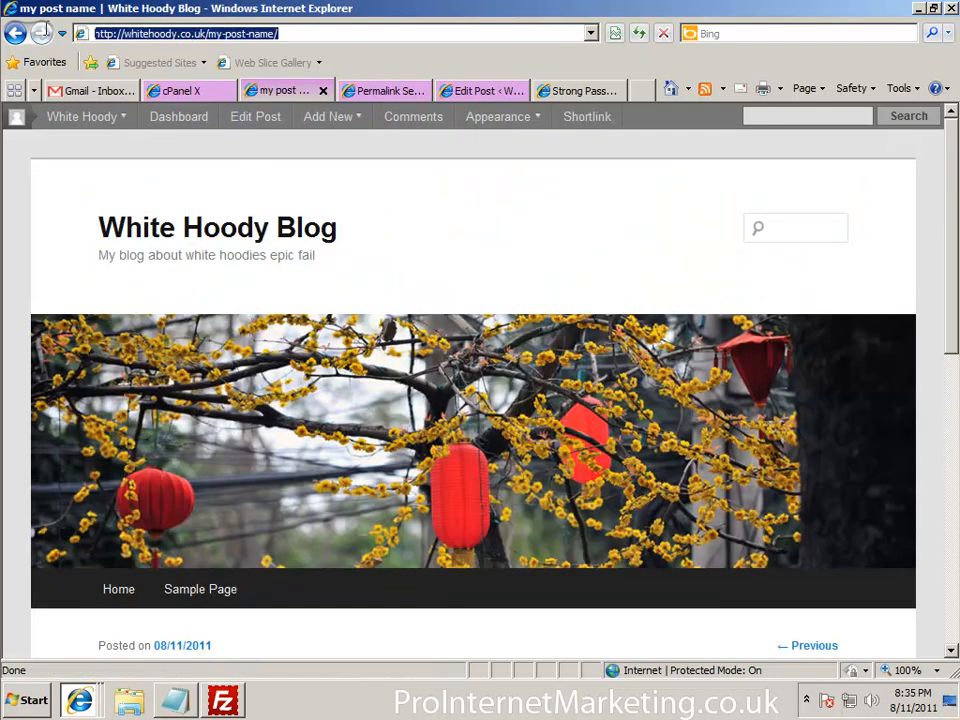
click(355, 37)
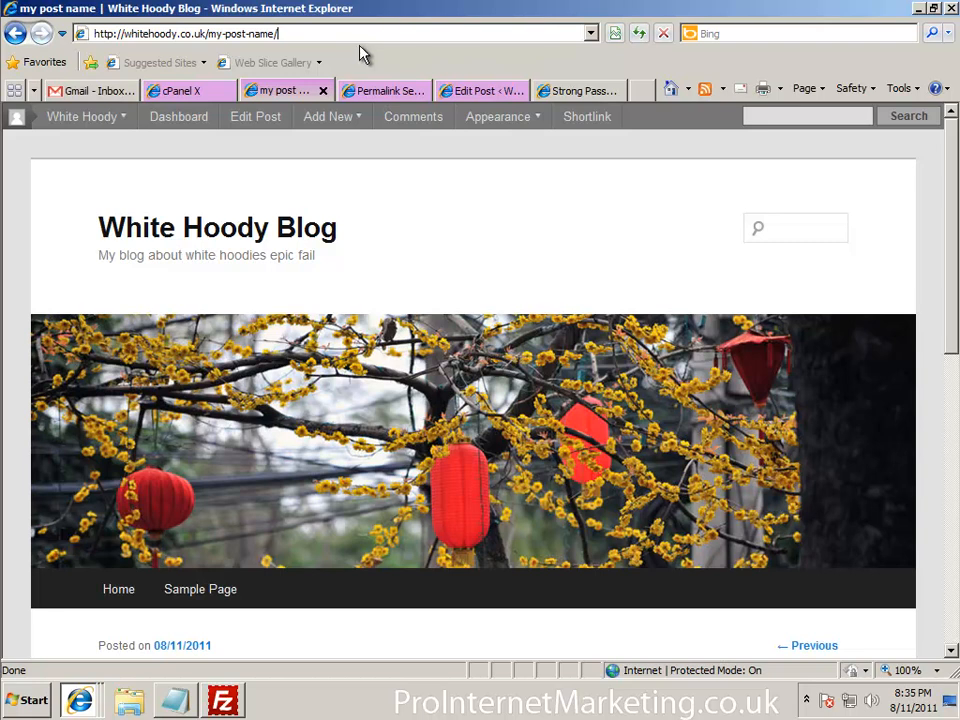
click(381, 91)
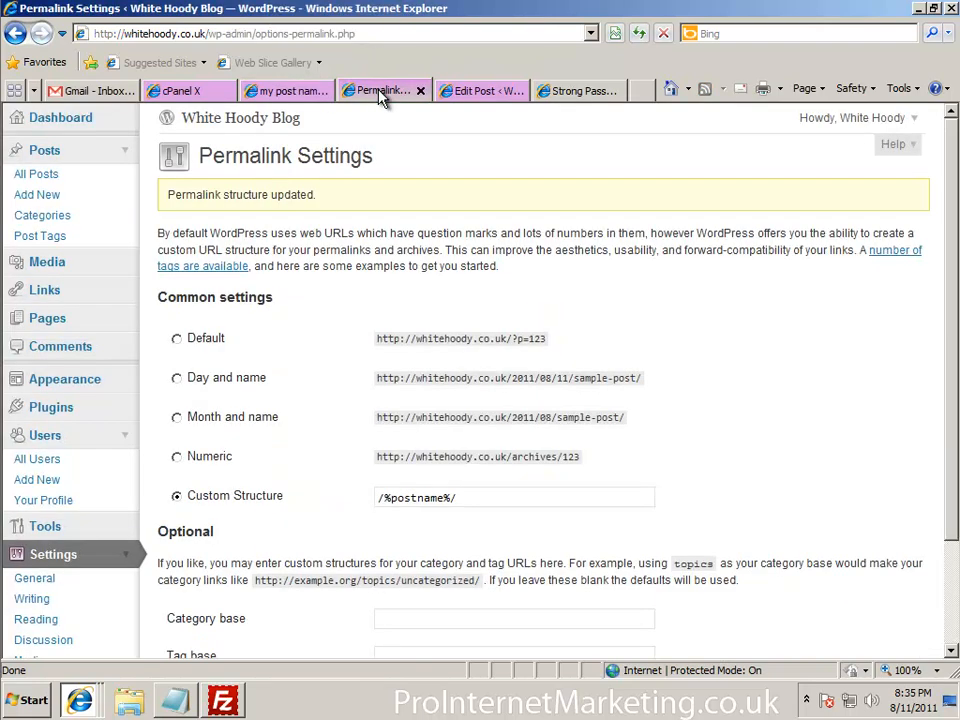
Step: Check both posts on the blog home page, then bring up the Links manager
click(125, 297)
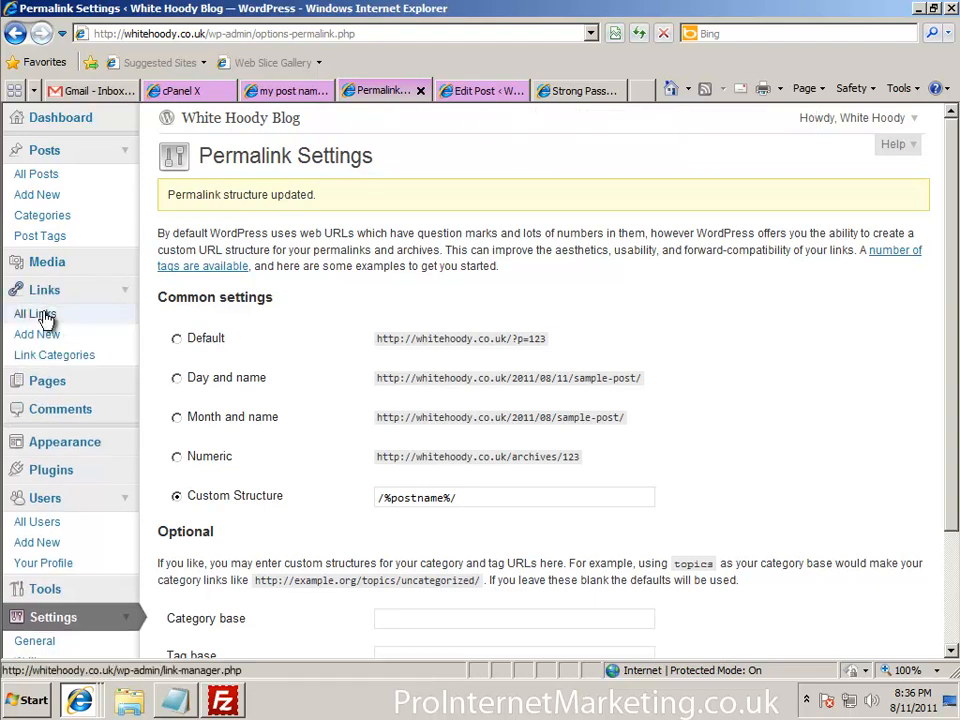
click(280, 91)
scroll(466, 333, down, 3)
scroll(456, 318, down, 2)
scroll(456, 318, up, 5)
click(135, 424)
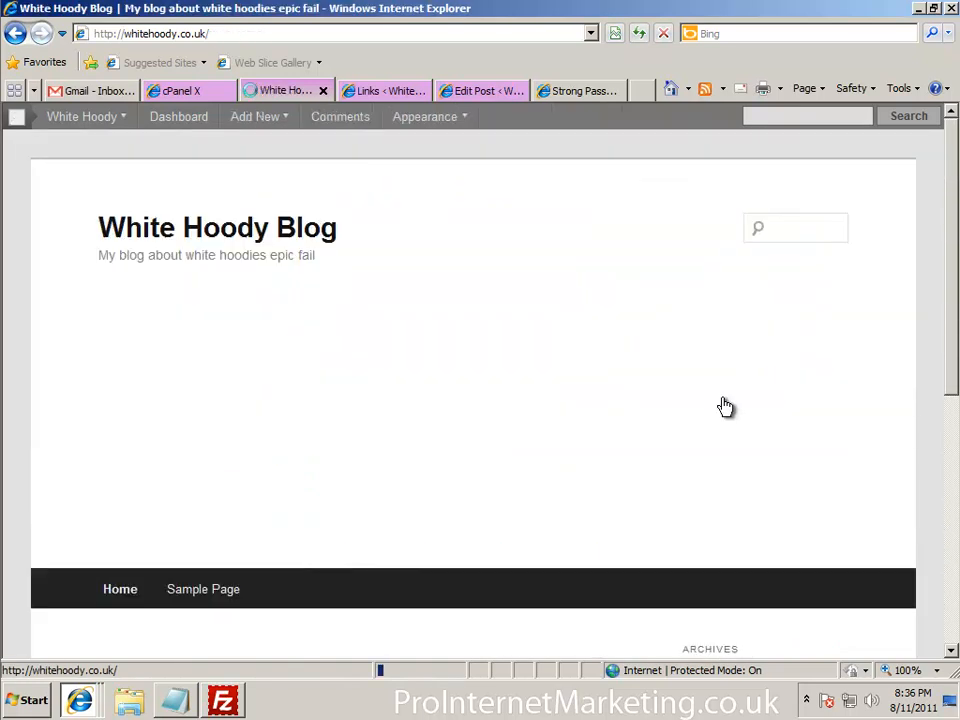
scroll(725, 405, down, 5)
scroll(727, 407, up, 1)
scroll(727, 407, down, 1)
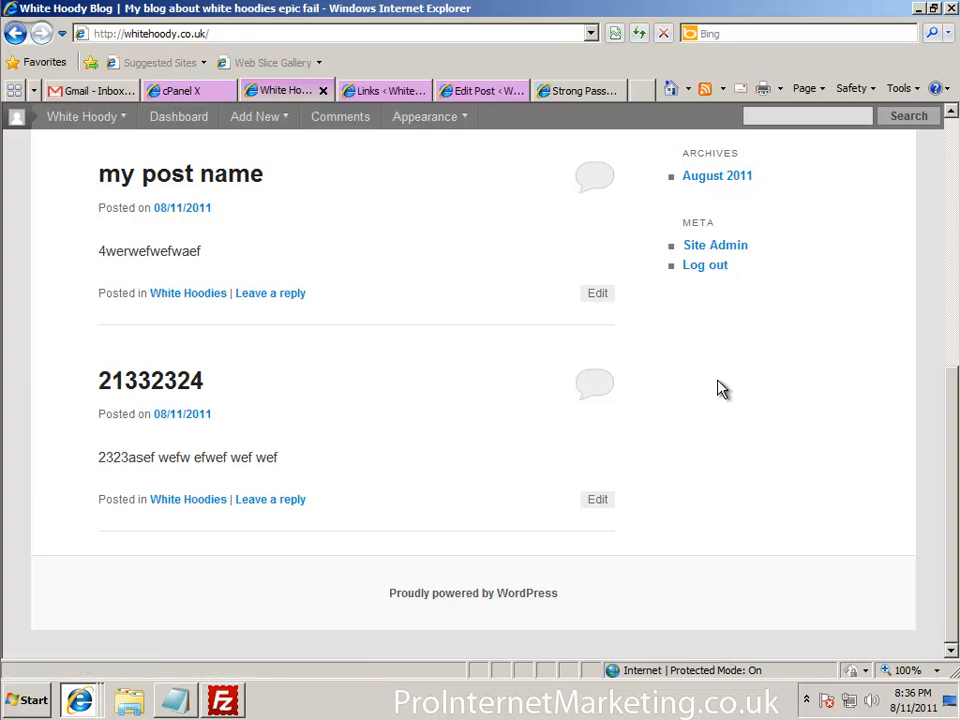
click(384, 92)
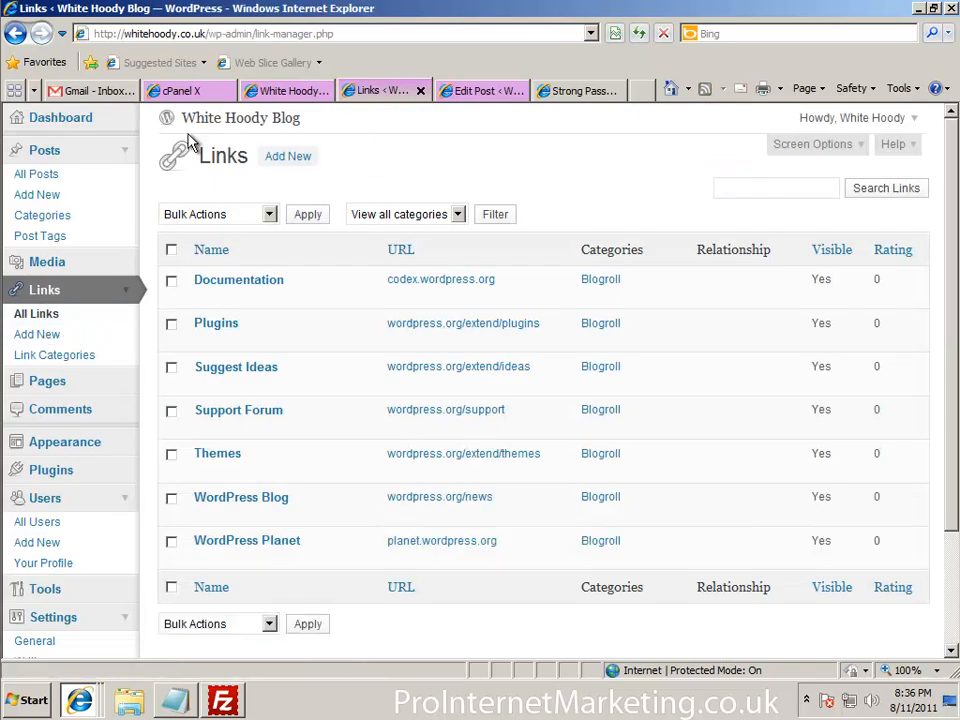
Step: In All Links, select all seven Blogroll links and bulk-delete them
click(58, 122)
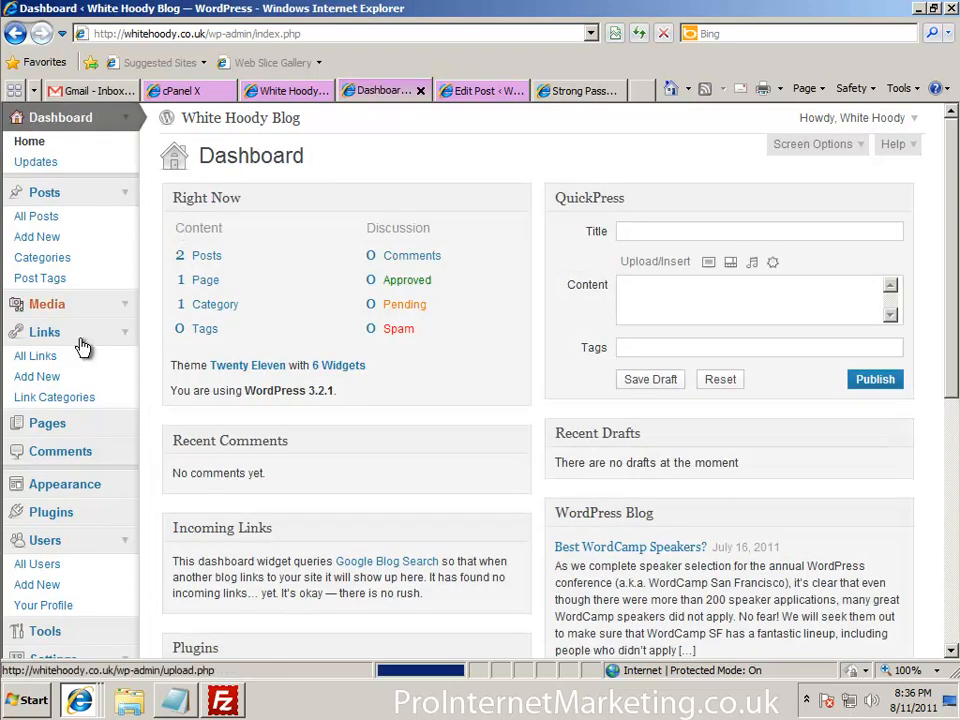
click(48, 360)
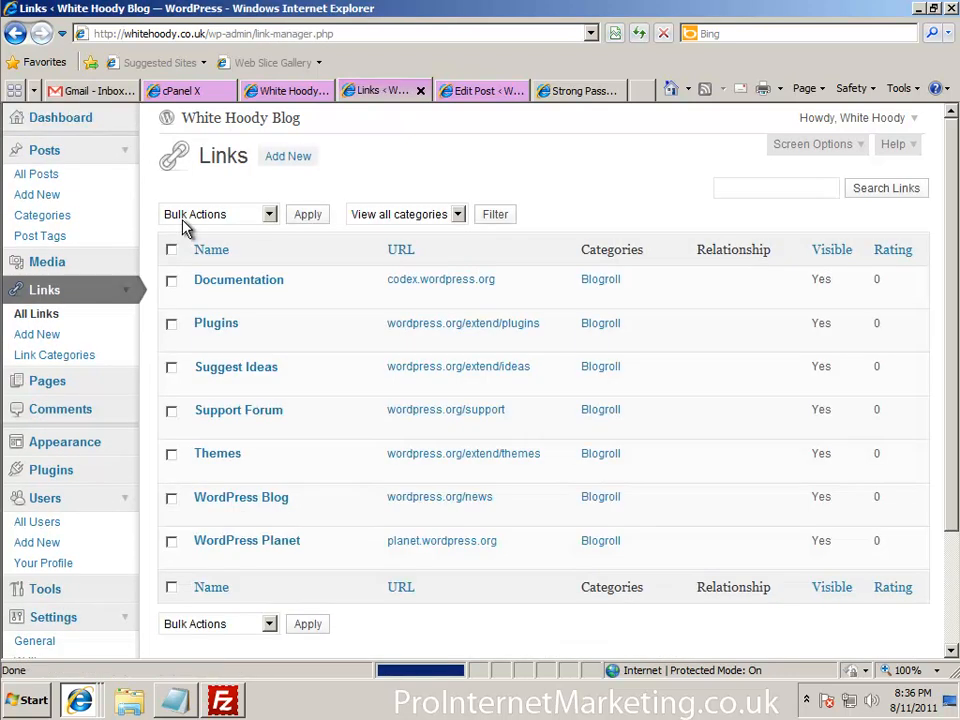
click(171, 250)
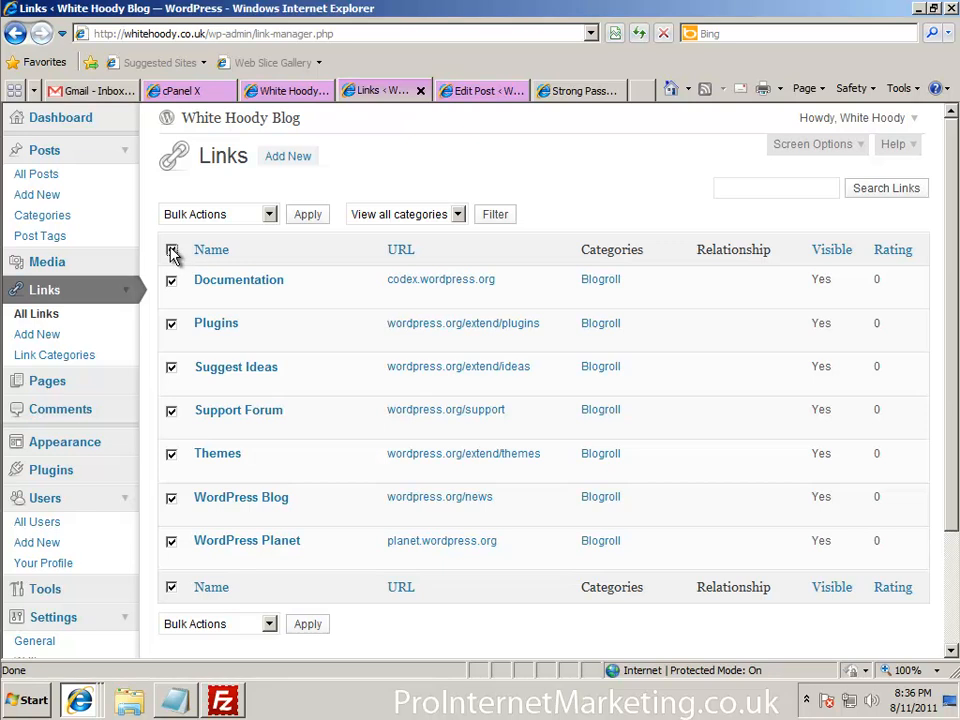
click(210, 214)
click(240, 243)
click(305, 216)
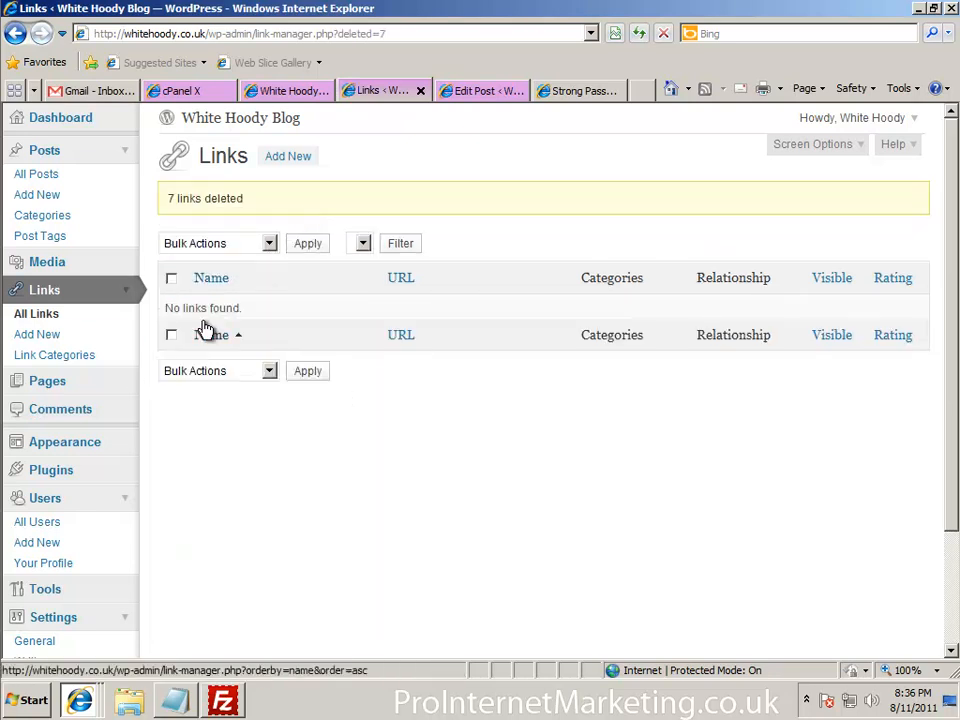